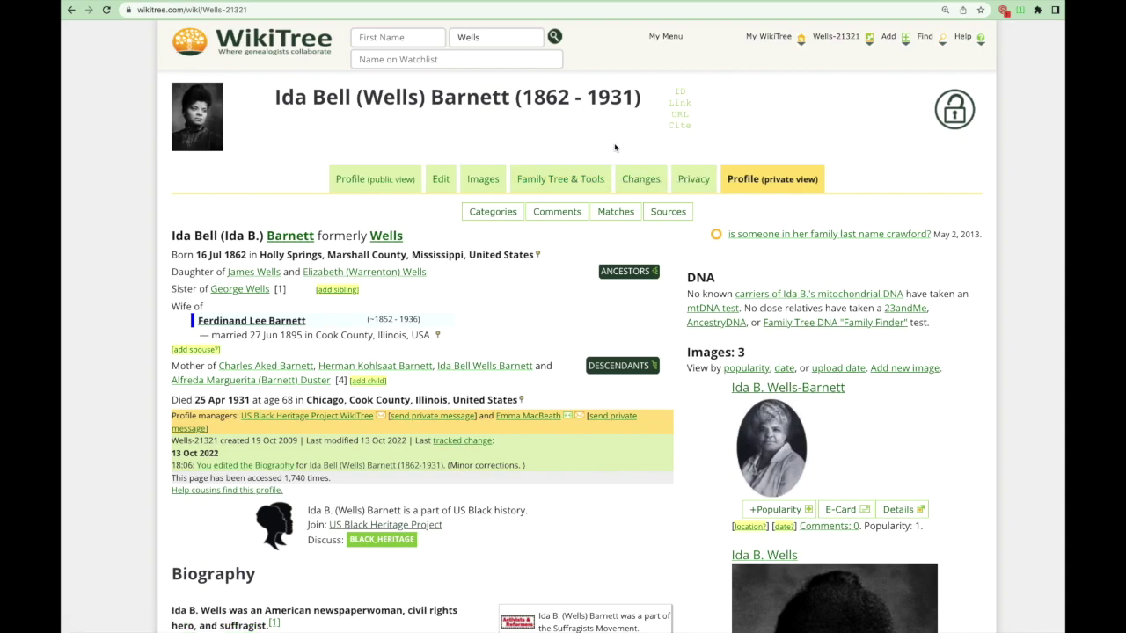
{"action": "left_click", "coordinate": [680, 92]}
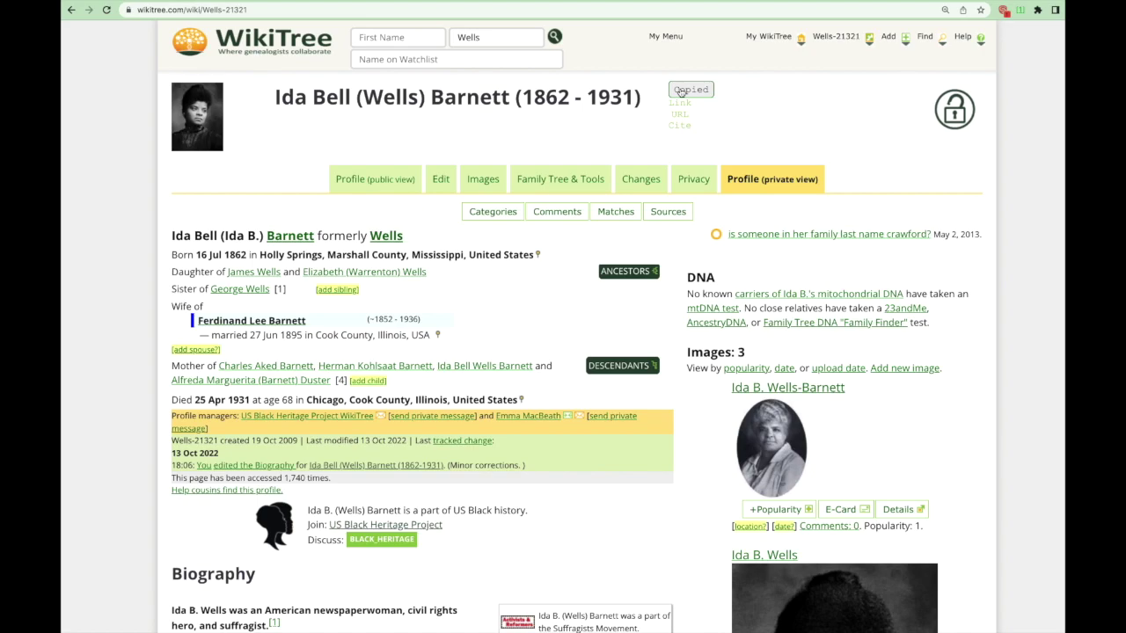
{"action": "left_click_drag", "start_coordinate": [248, 9], "coordinate": [204, 10]}
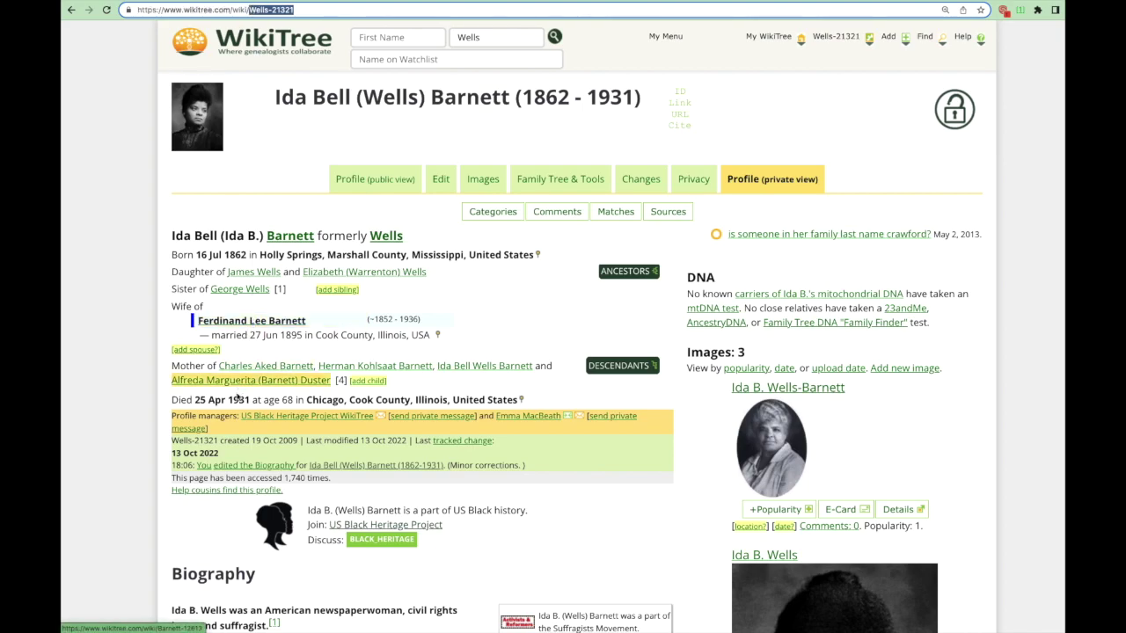
{"action": "left_click_drag", "start_coordinate": [223, 437], "coordinate": [168, 449]}
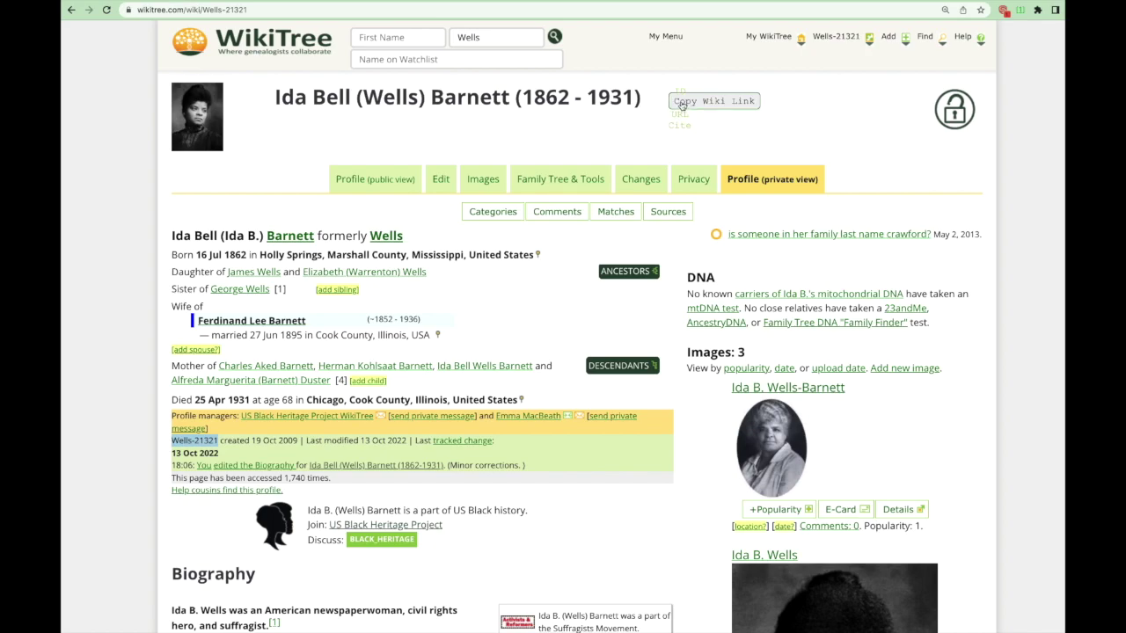
{"action": "left_click", "coordinate": [681, 105]}
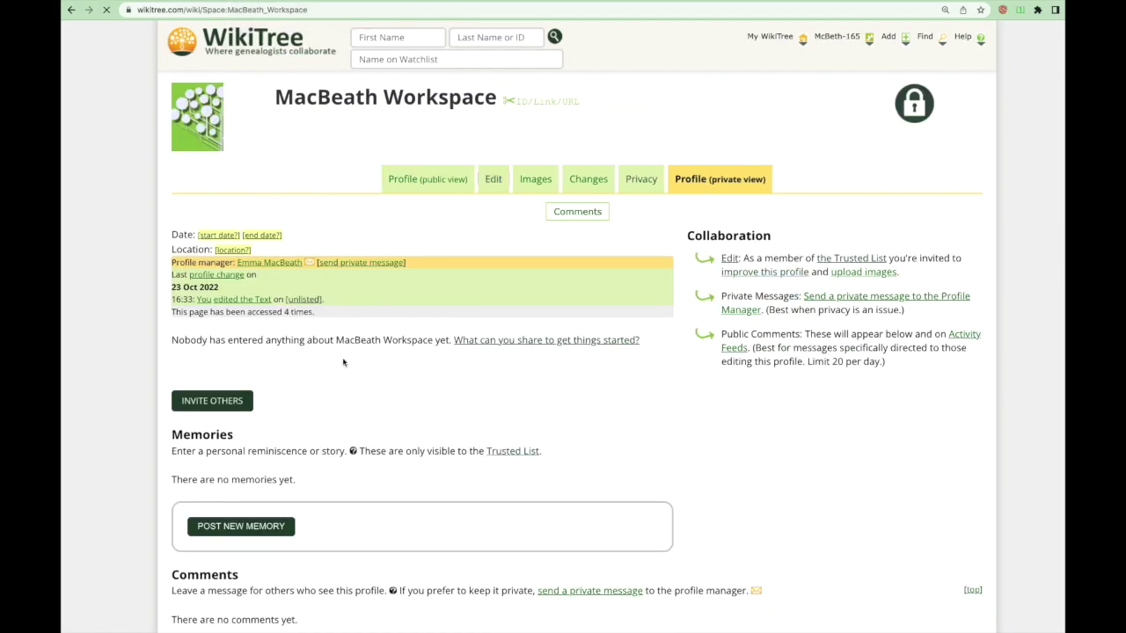
- Paste the profile wiki link into the MacBeath Workspace text and save the changes
{"action": "scroll", "coordinate": [281, 378], "scroll_direction": "down", "scroll_amount": 2}
{"action": "right_click", "coordinate": [255, 406]}
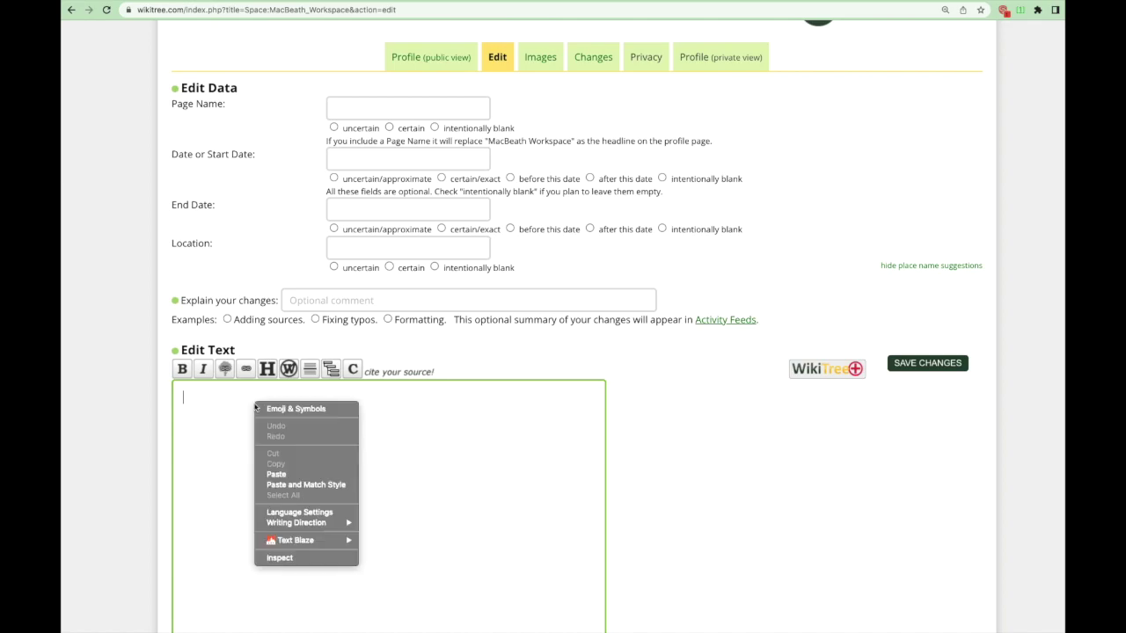
{"action": "left_click", "coordinate": [286, 480]}
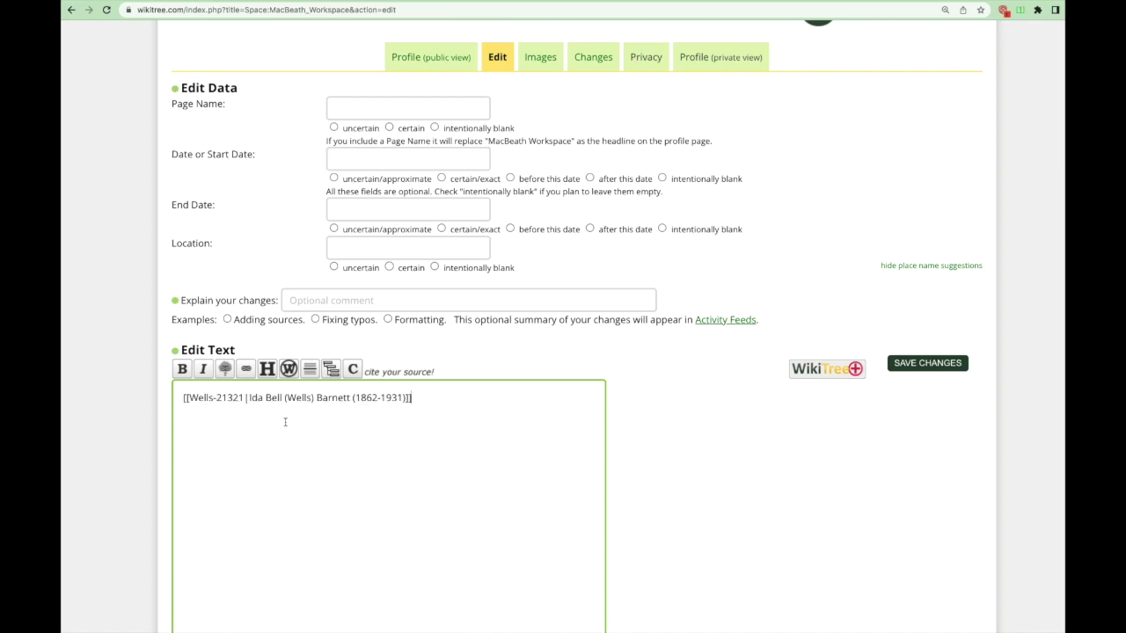
{"action": "left_click", "coordinate": [930, 363]}
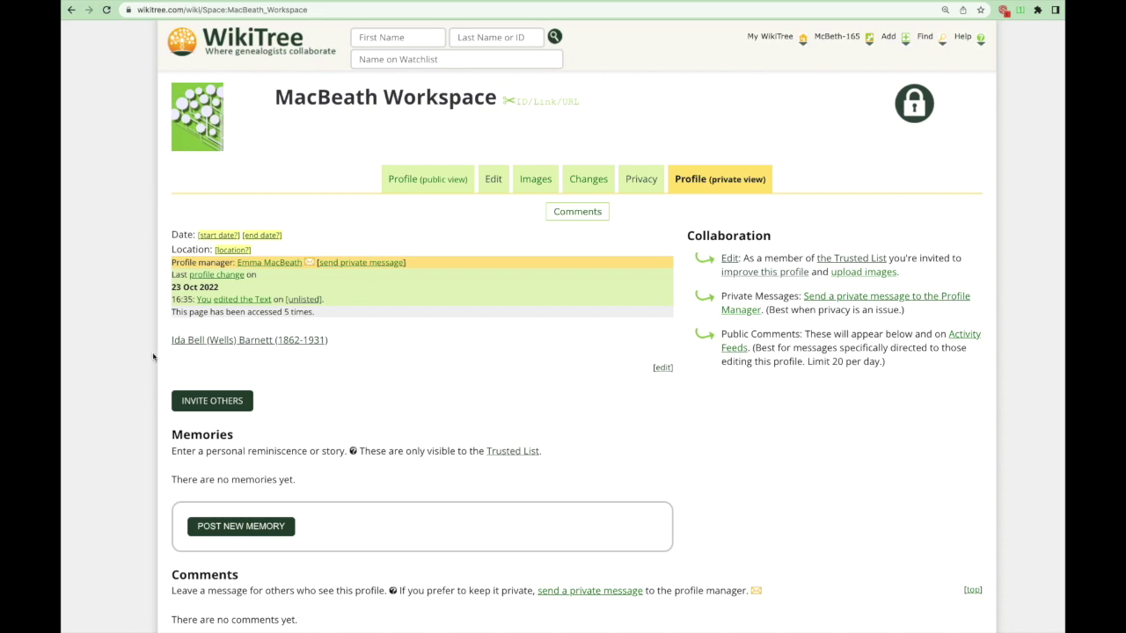
- Delete ' (1862-1931)' from the workspace link text
{"action": "left_click", "coordinate": [493, 179]}
{"action": "scroll", "coordinate": [425, 370], "scroll_direction": "down", "scroll_amount": 1}
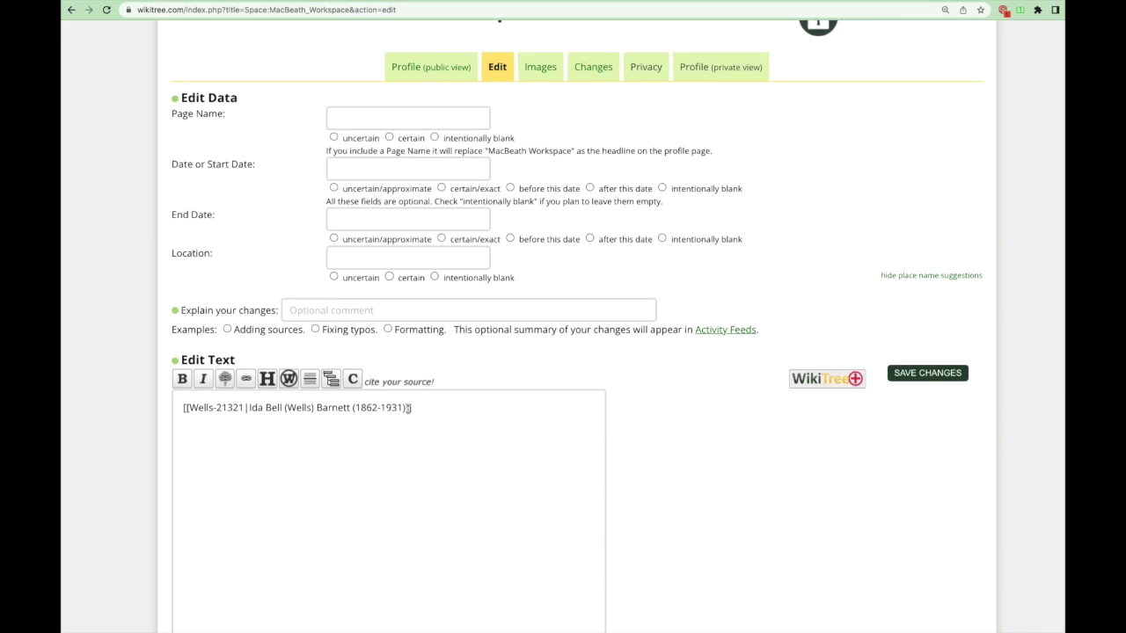
{"action": "left_click_drag", "start_coordinate": [405, 407], "coordinate": [353, 407]}
{"action": "key", "text": "BackSpace"}
{"action": "key", "text": "BackSpace"}
{"action": "key", "text": "BackSpace"}
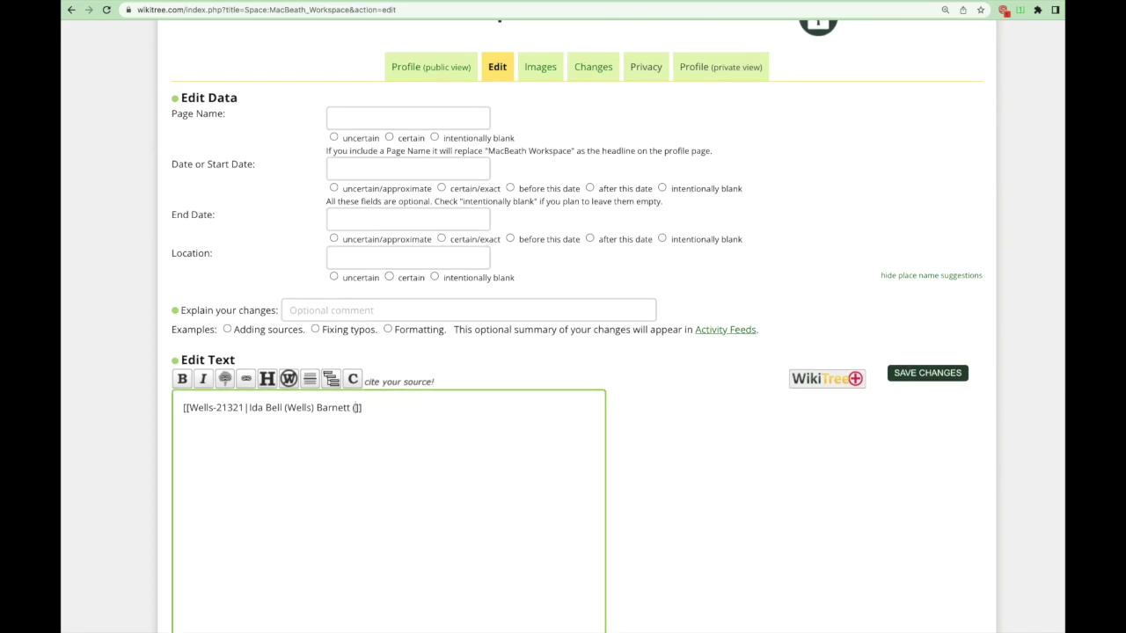
{"action": "left_click", "coordinate": [913, 376]}
{"action": "left_click", "coordinate": [738, 225]}
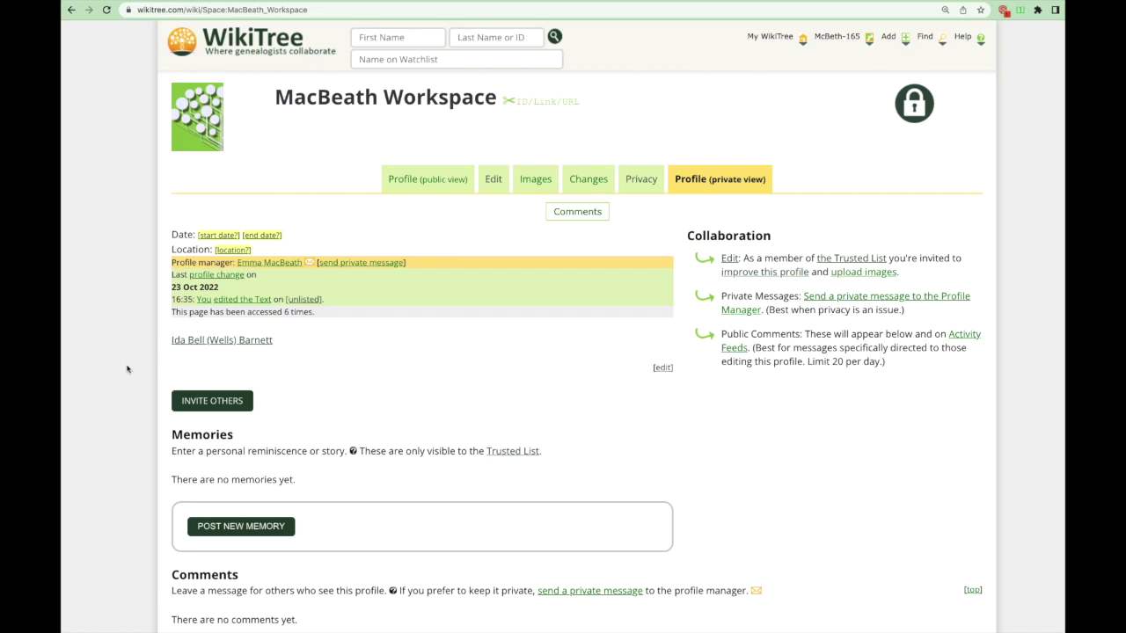
{"action": "left_click", "coordinate": [224, 339]}
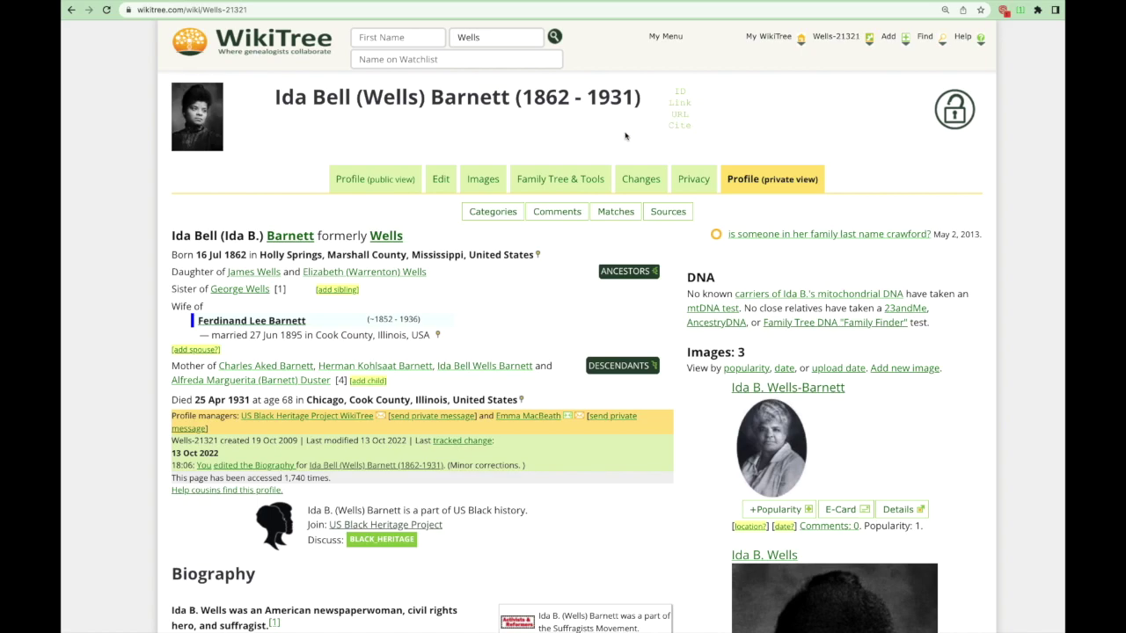
- Copy the profile's citation and start a new line below the workspace link
{"action": "left_click", "coordinate": [675, 132]}
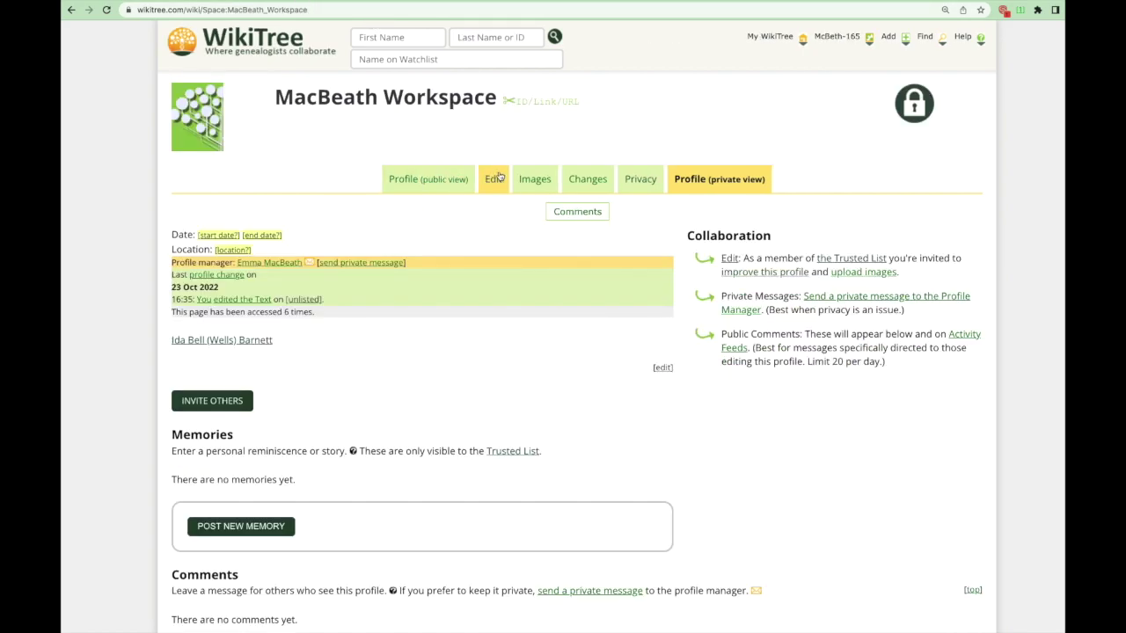
{"action": "left_click", "coordinate": [494, 179]}
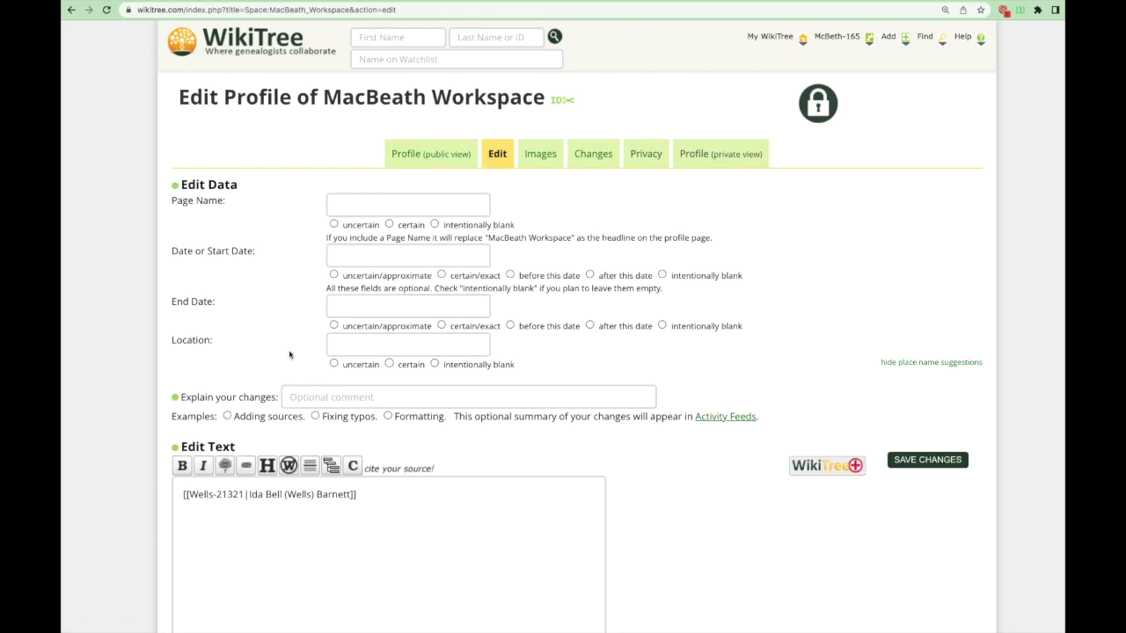
{"action": "scroll", "coordinate": [289, 354], "scroll_direction": "down", "scroll_amount": 2}
{"action": "left_click", "coordinate": [371, 395]}
{"action": "key", "text": "Return"}
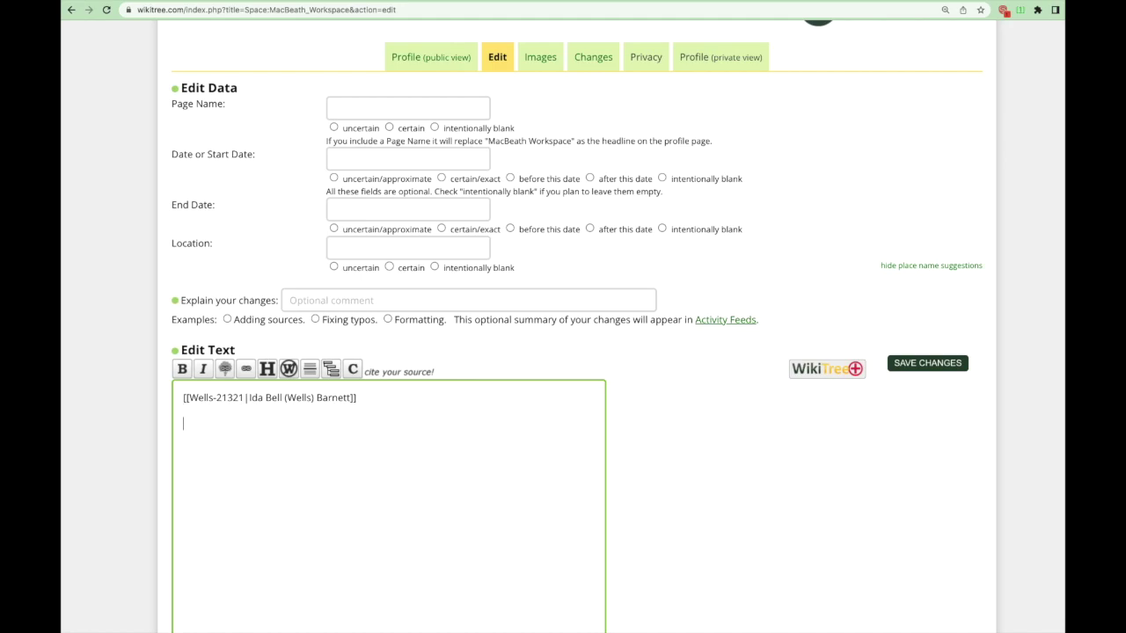
- Paste the citation accessed 23 October 2022, save the workspace, and return to the profile
{"action": "right_click", "coordinate": [286, 434]}
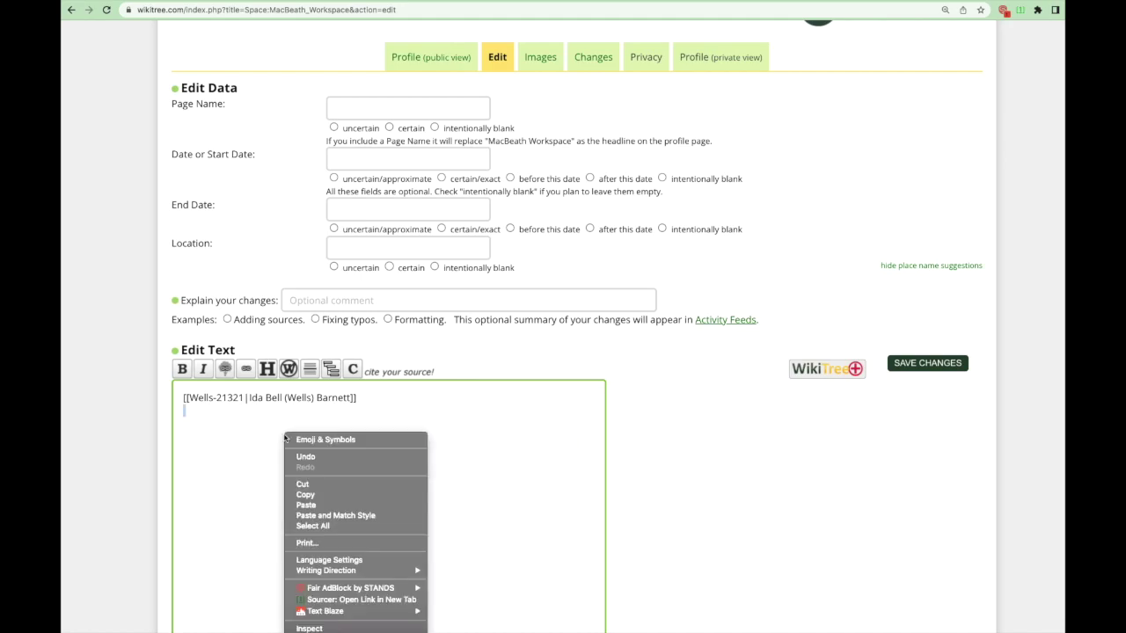
{"action": "left_click", "coordinate": [315, 506]}
{"action": "key", "text": "Return"}
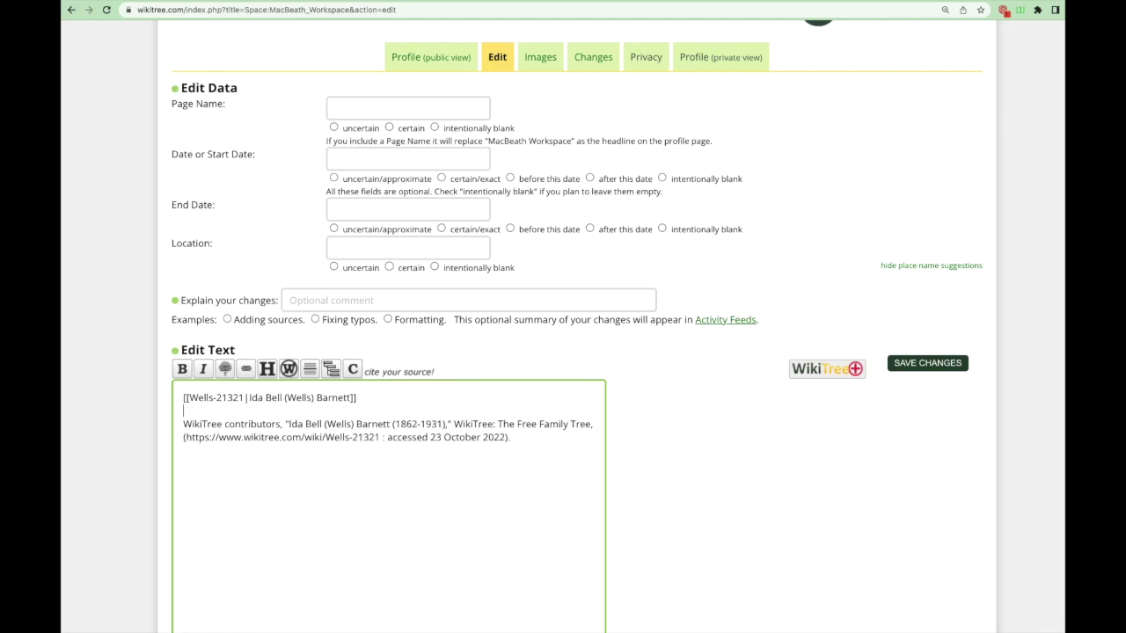
{"action": "left_click", "coordinate": [892, 363]}
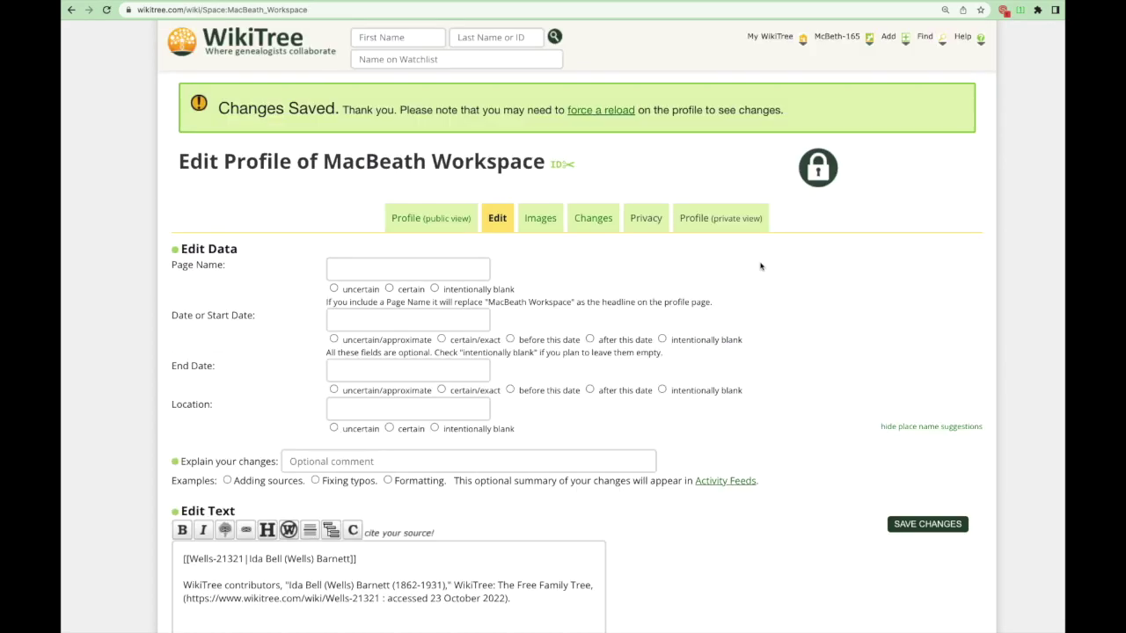
{"action": "left_click", "coordinate": [721, 218]}
{"action": "scroll", "coordinate": [238, 349], "scroll_direction": "down", "scroll_amount": 1}
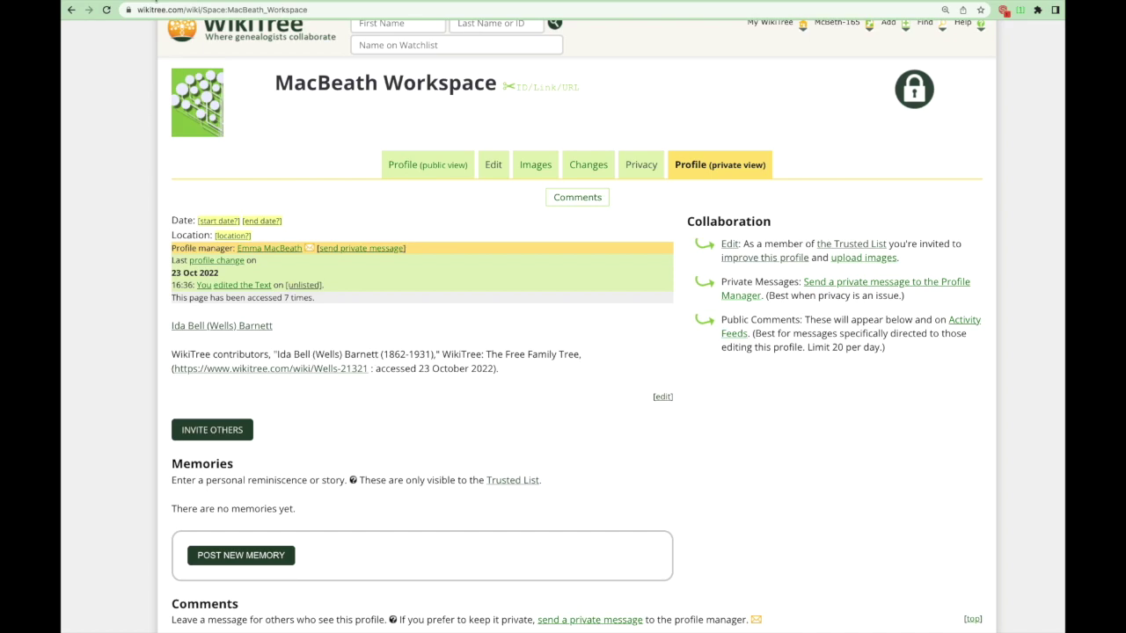
{"action": "left_click", "coordinate": [155, 3]}
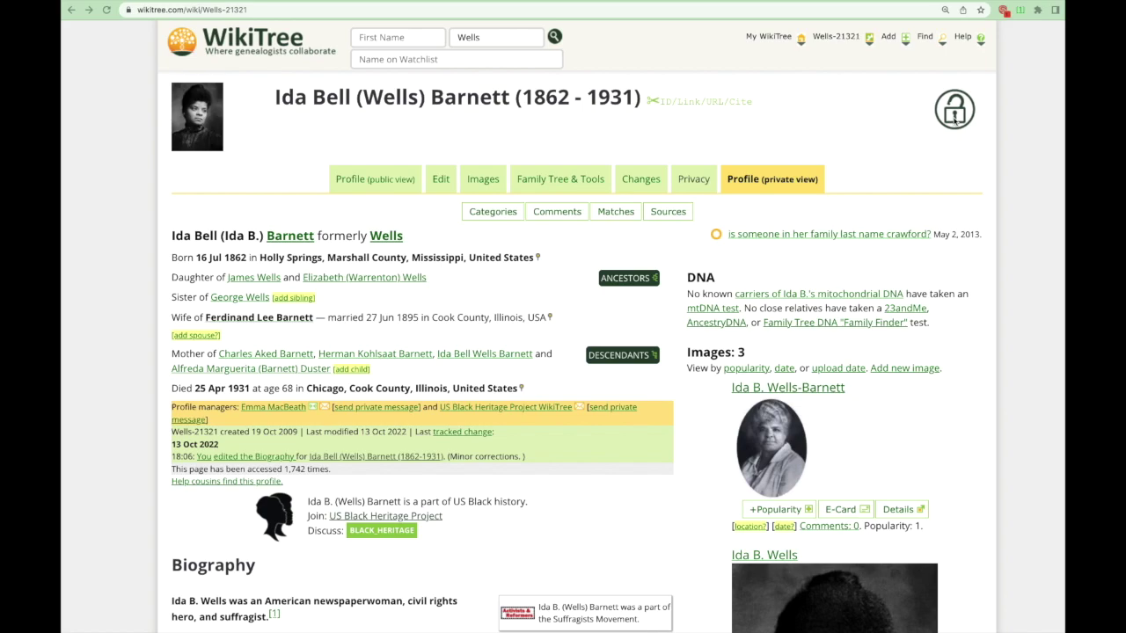
{"action": "left_click", "coordinate": [693, 182]}
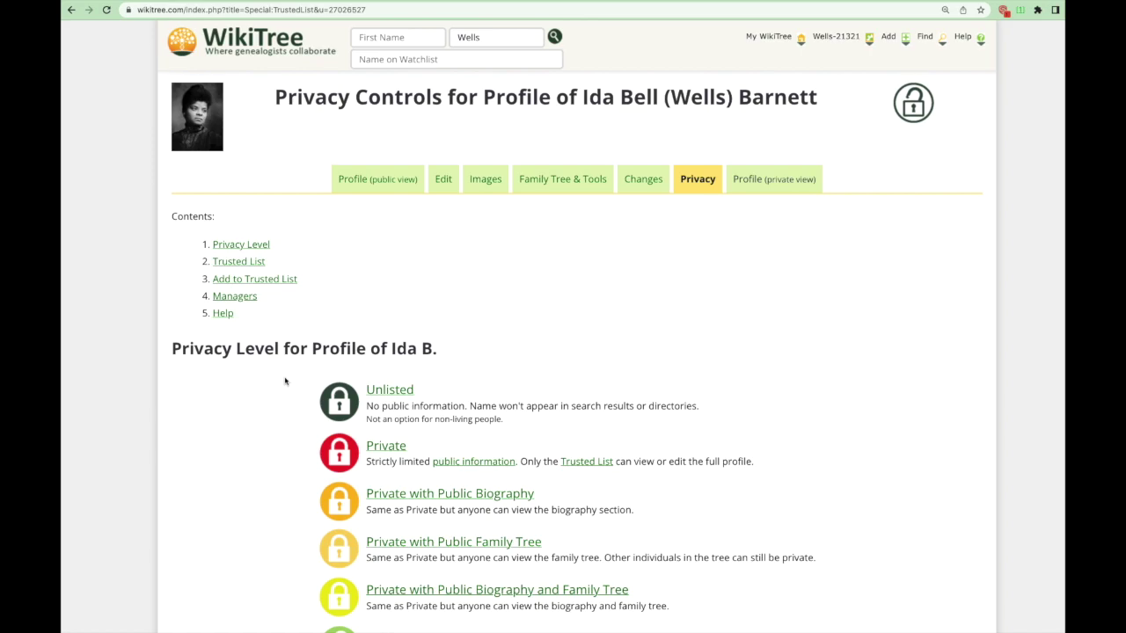
{"action": "scroll", "coordinate": [284, 381], "scroll_direction": "down", "scroll_amount": 3}
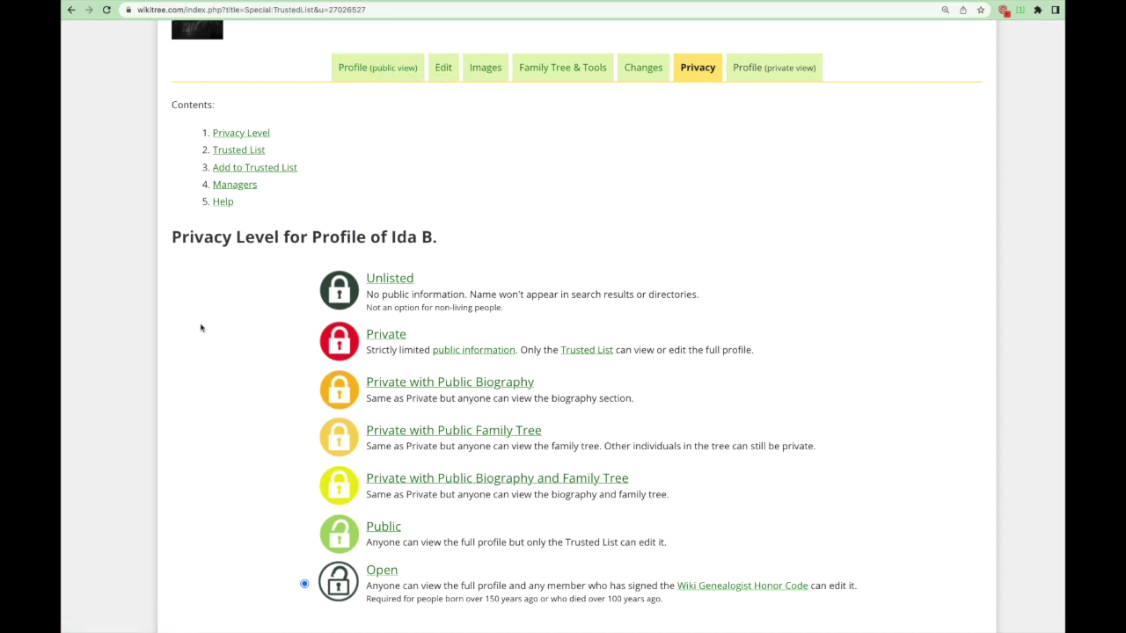
{"action": "scroll", "coordinate": [201, 328], "scroll_direction": "down", "scroll_amount": 2}
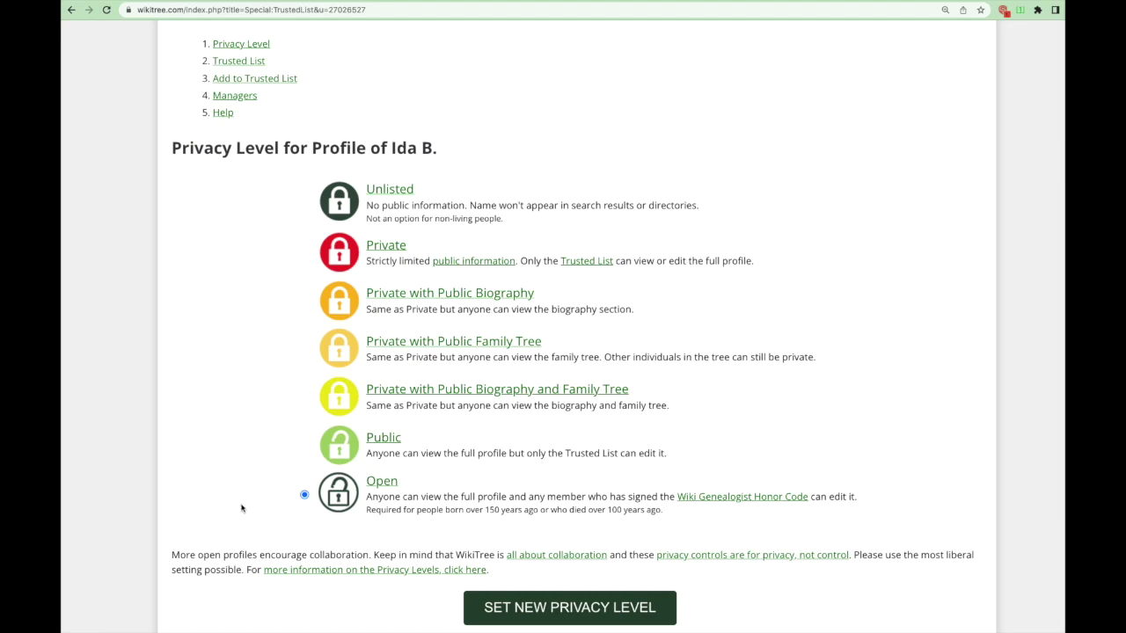
{"action": "scroll", "coordinate": [242, 503], "scroll_direction": "down", "scroll_amount": 5}
{"action": "scroll", "coordinate": [241, 500], "scroll_direction": "down", "scroll_amount": 7}
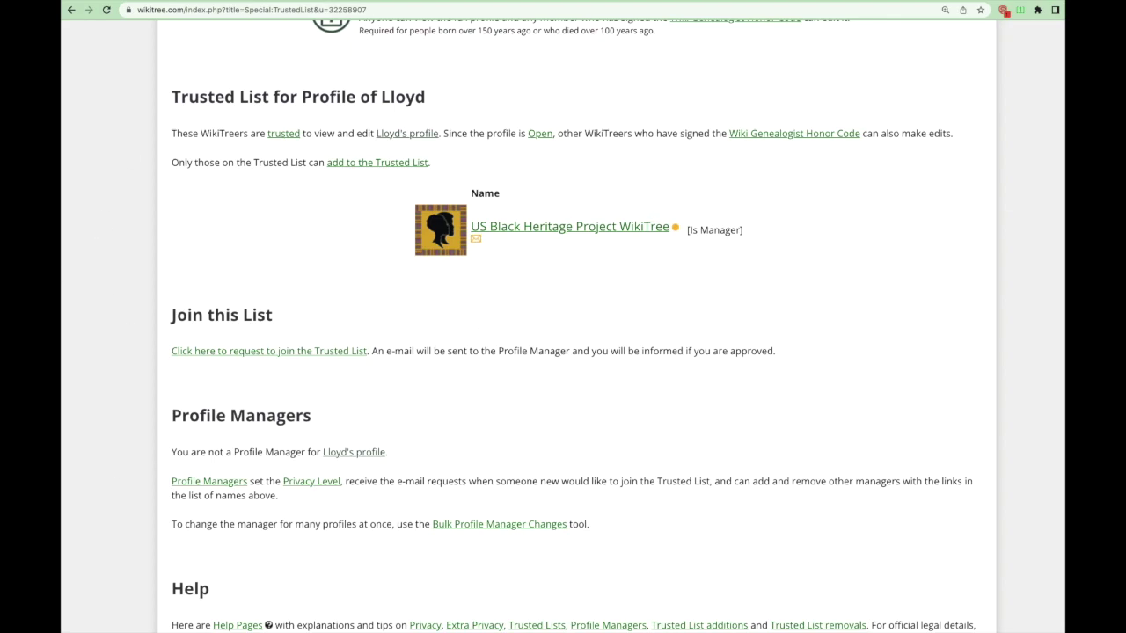
- Copy the address of the 'request to join the Trusted List' link on Lloyd's page
{"action": "right_click", "coordinate": [273, 352]}
{"action": "left_click", "coordinate": [431, 76]}
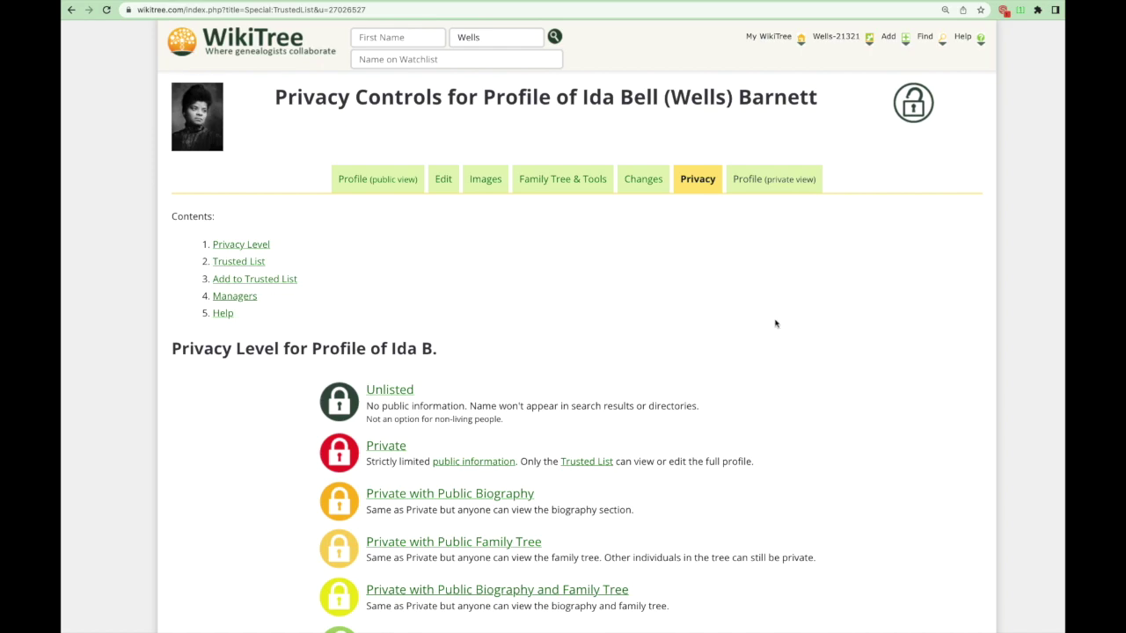
- Return to Ida's private profile view and inspect the details of a Biography edit
{"action": "mouse_move", "coordinate": [756, 180]}
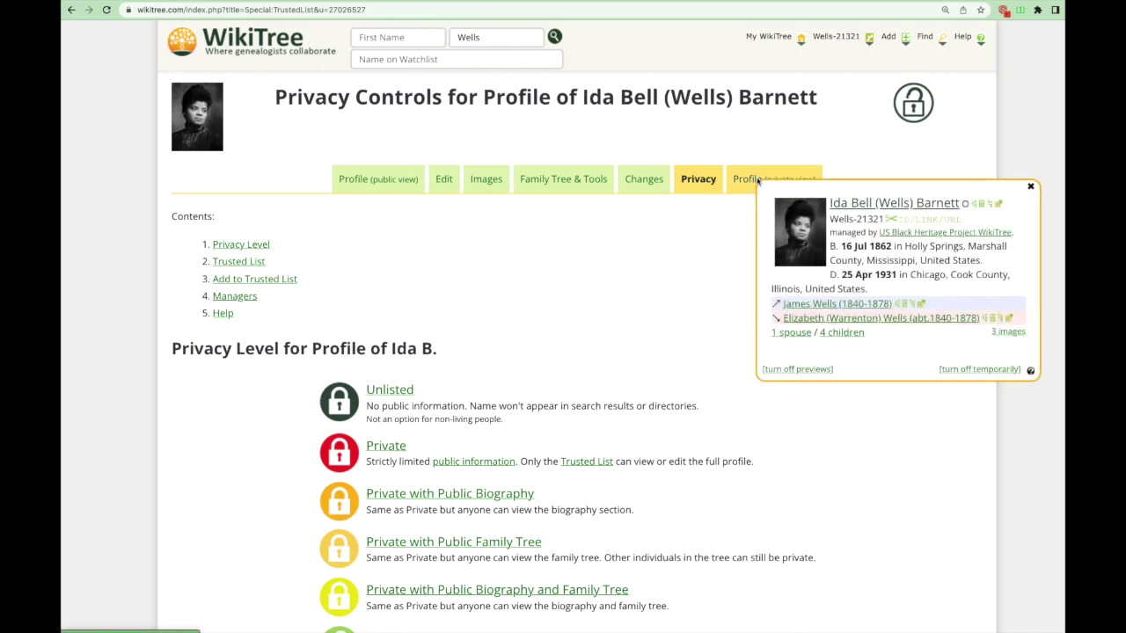
{"action": "left_click", "coordinate": [749, 179]}
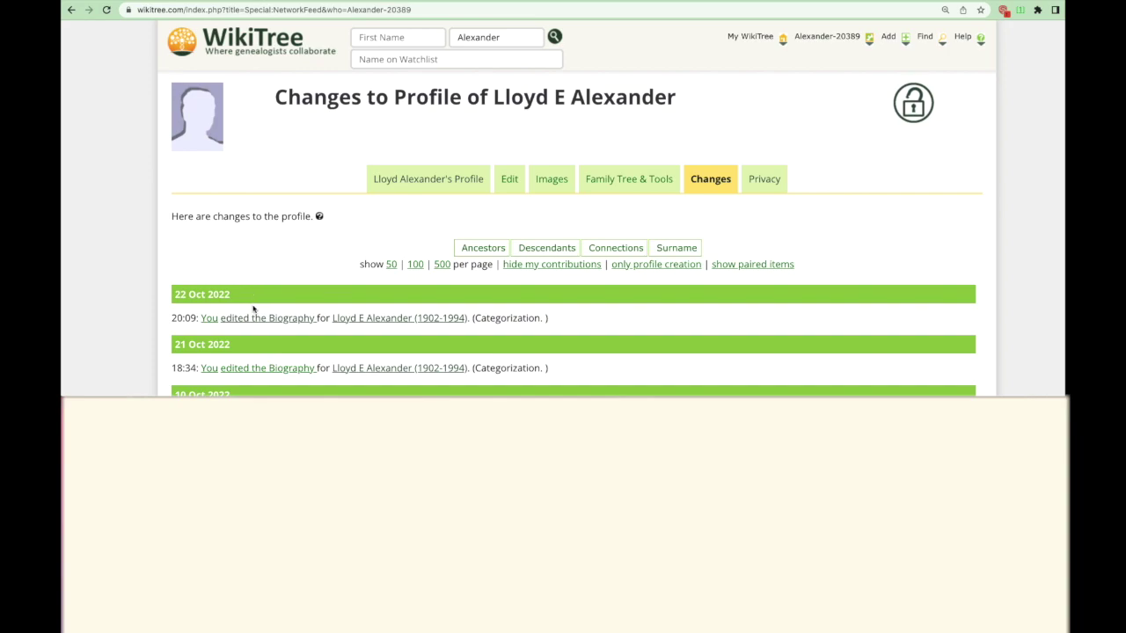
{"action": "left_click", "coordinate": [280, 318]}
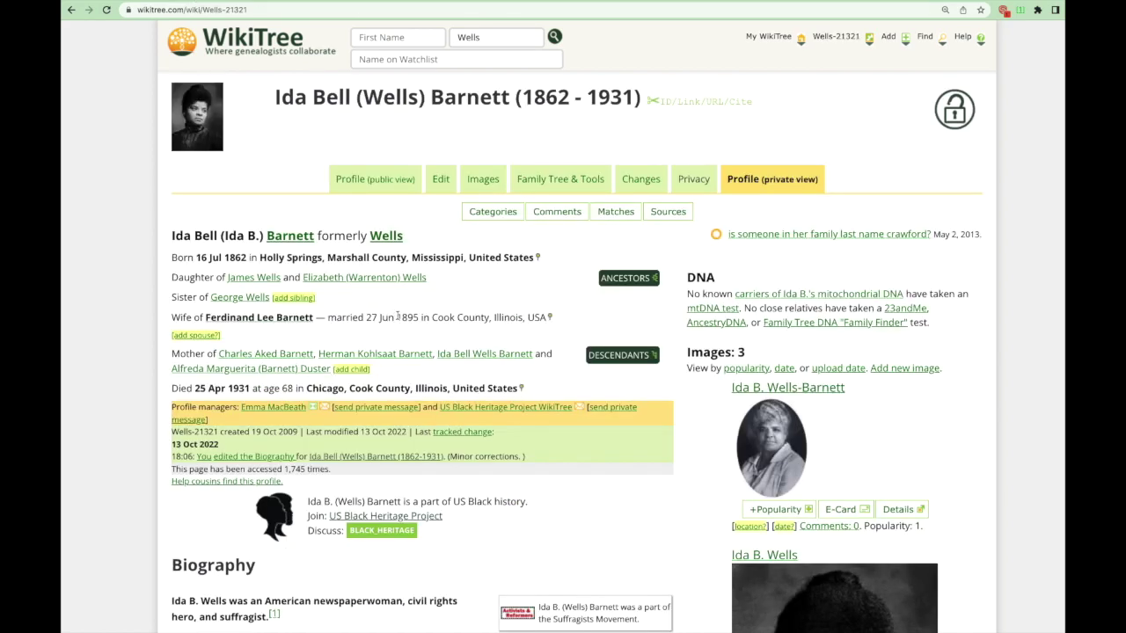
{"action": "left_click", "coordinate": [540, 188]}
{"action": "scroll", "coordinate": [540, 189], "scroll_direction": "down", "scroll_amount": 2}
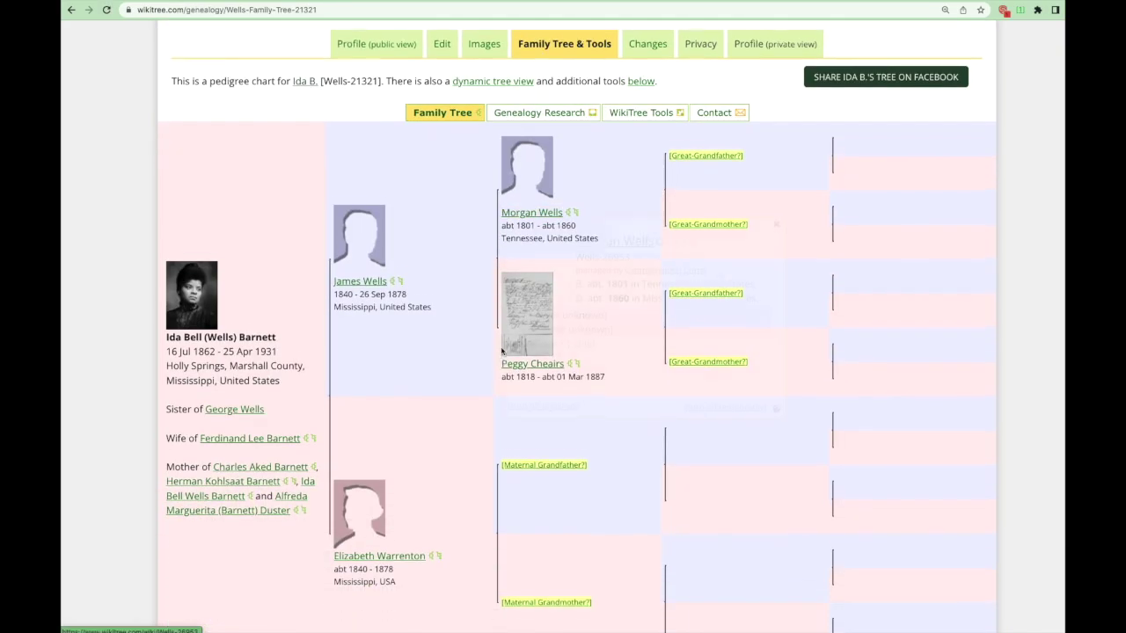
{"action": "mouse_move", "coordinate": [532, 199]}
{"action": "scroll", "coordinate": [502, 355], "scroll_direction": "up", "scroll_amount": 1}
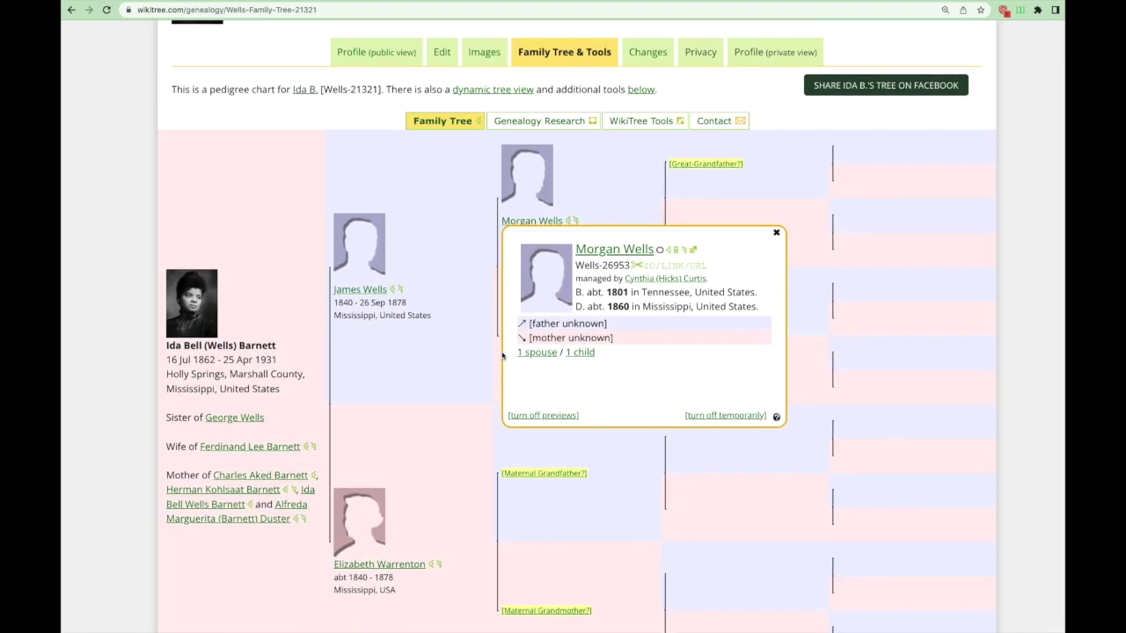
{"action": "left_click", "coordinate": [484, 57]}
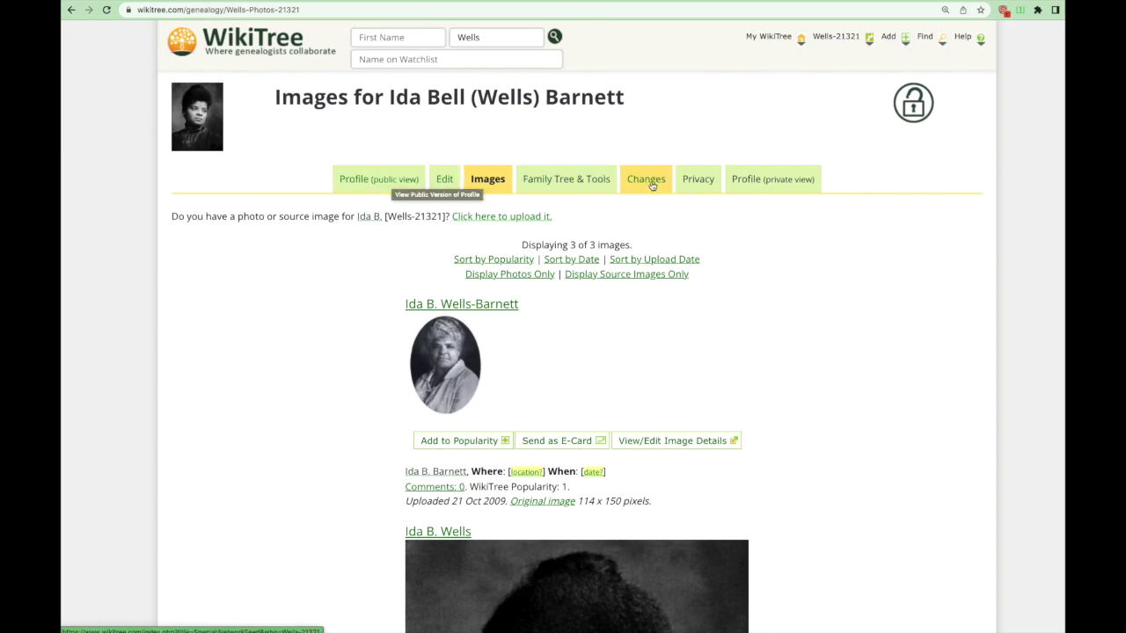
{"action": "left_click", "coordinate": [773, 180]}
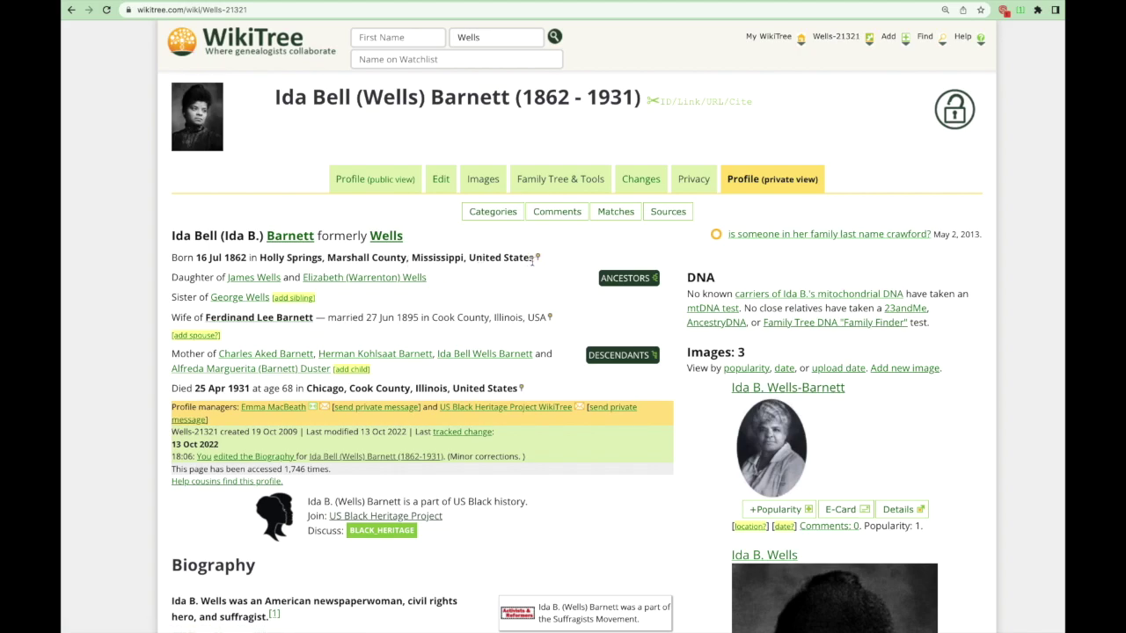
{"action": "left_click", "coordinate": [537, 258]}
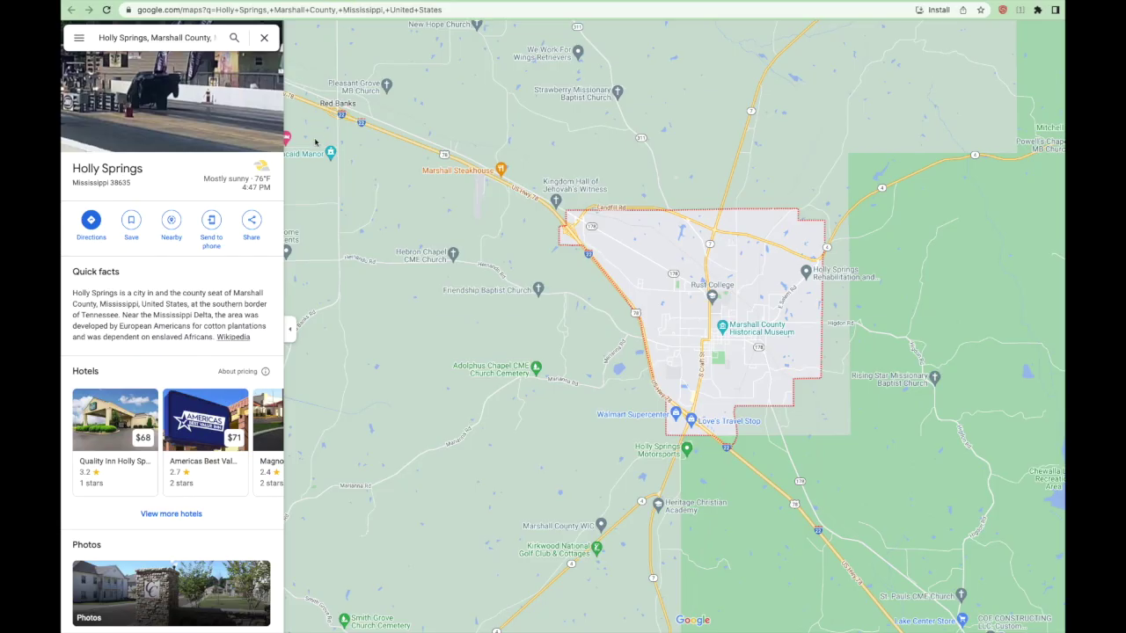
{"action": "key", "text": "ctrl+w"}
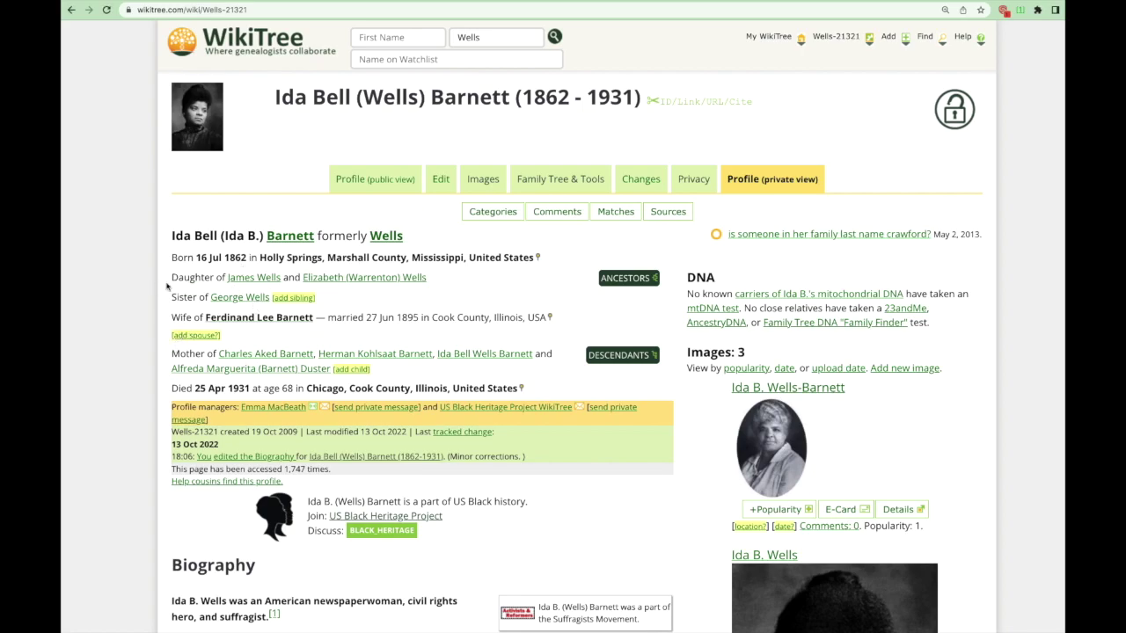
{"action": "mouse_move", "coordinate": [340, 282]}
{"action": "left_click", "coordinate": [624, 280]}
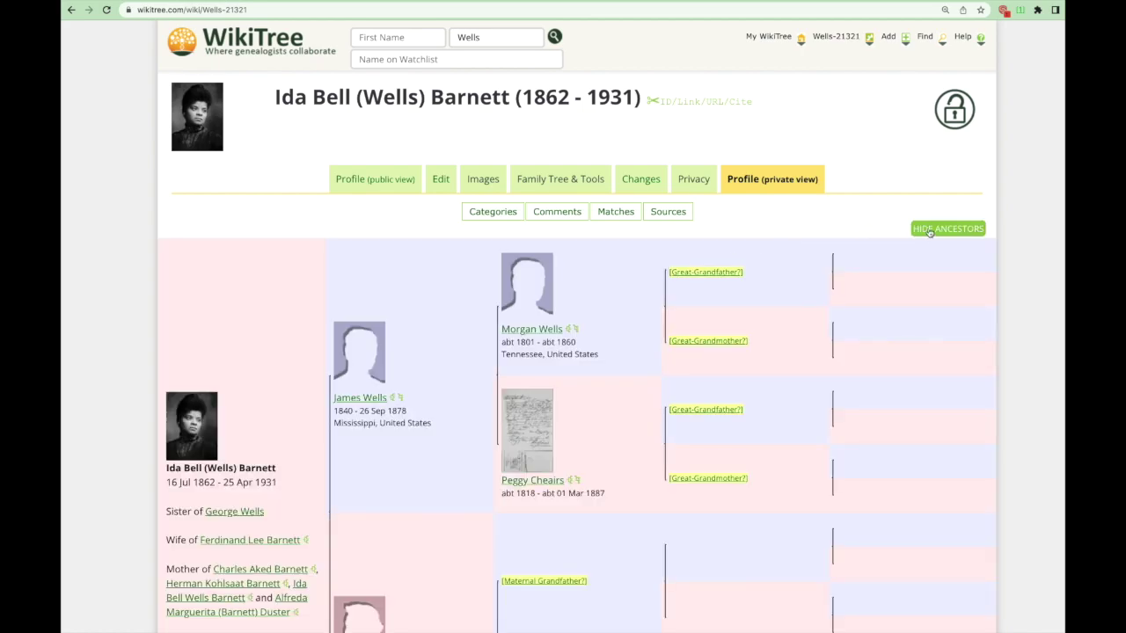
{"action": "scroll", "coordinate": [932, 227], "scroll_direction": "down", "scroll_amount": 1}
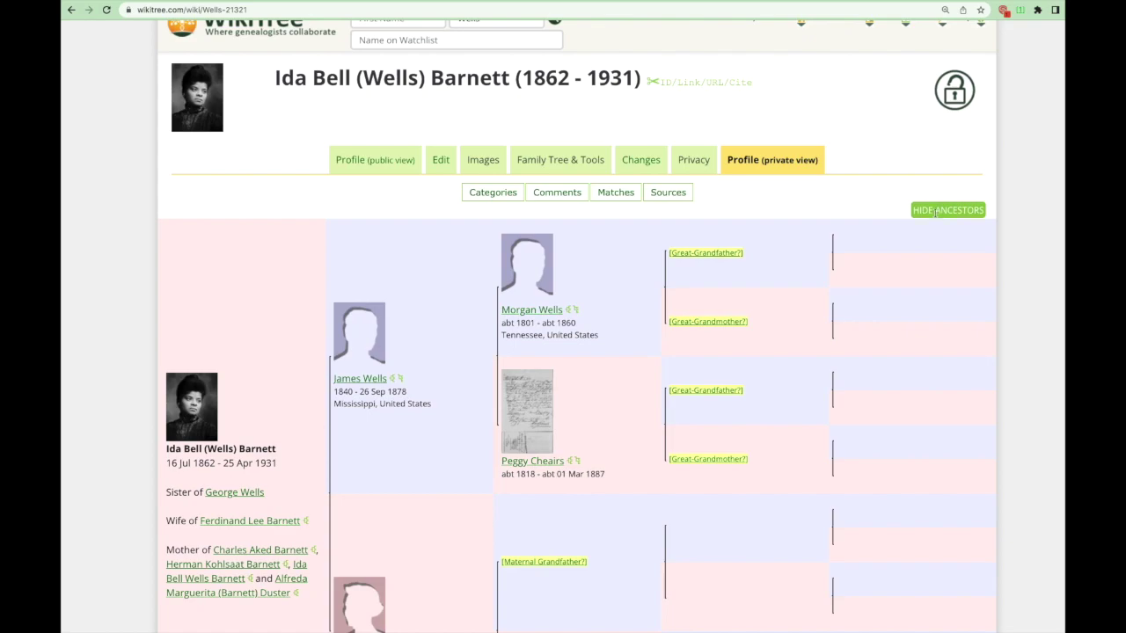
{"action": "left_click", "coordinate": [936, 212]}
{"action": "scroll", "coordinate": [108, 301], "scroll_direction": "down", "scroll_amount": 1}
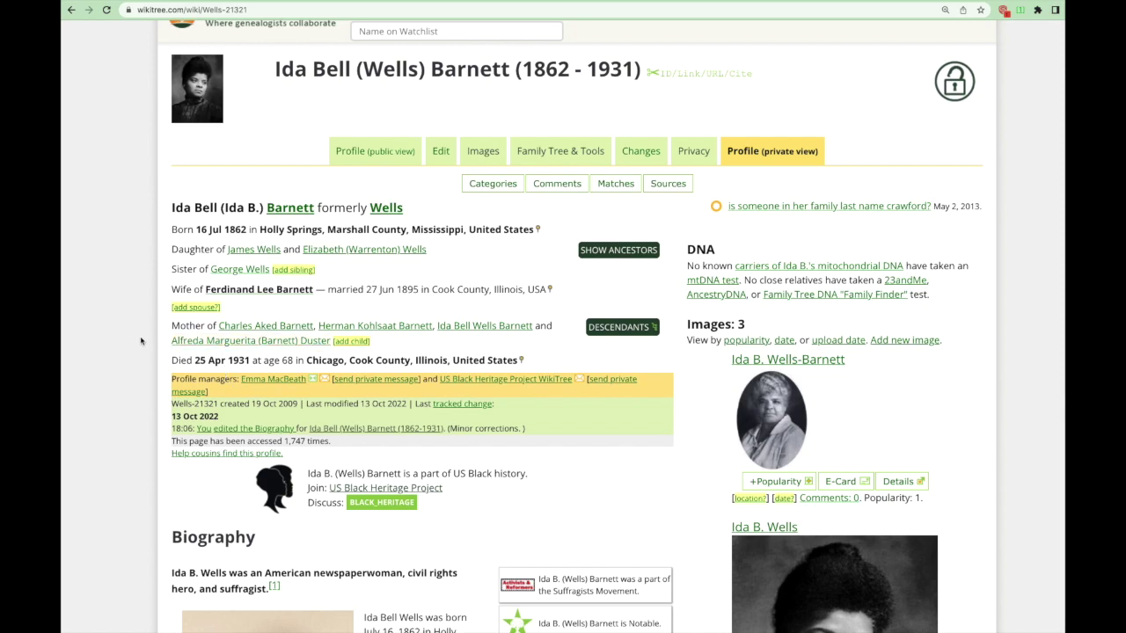
{"action": "left_click", "coordinate": [613, 334]}
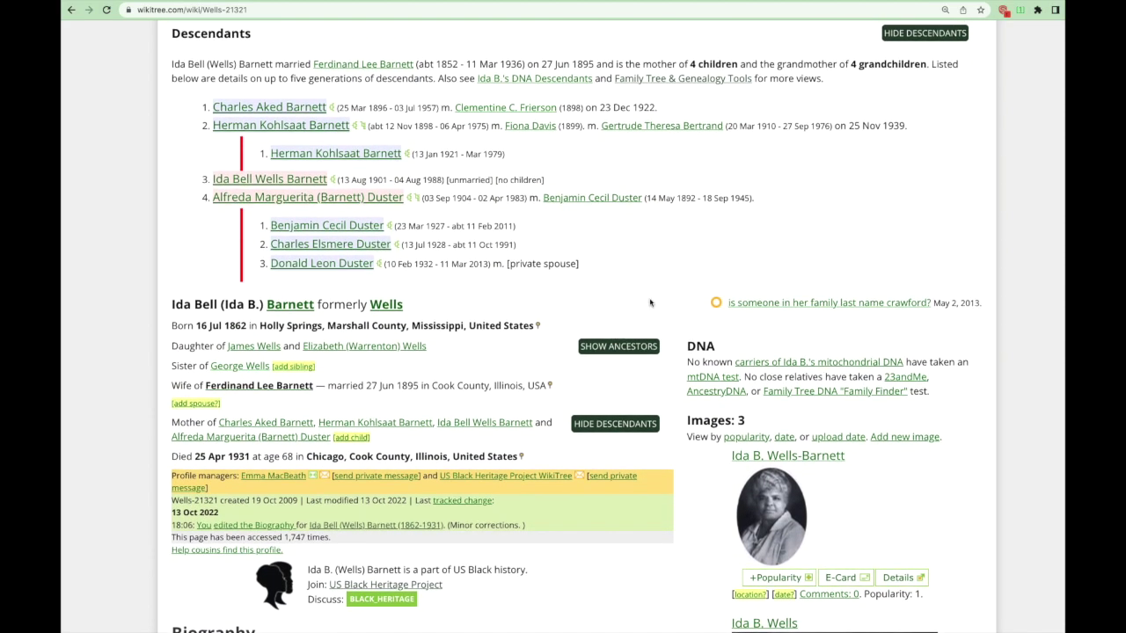
{"action": "left_click", "coordinate": [911, 35]}
{"action": "scroll", "coordinate": [124, 289], "scroll_direction": "up", "scroll_amount": 3}
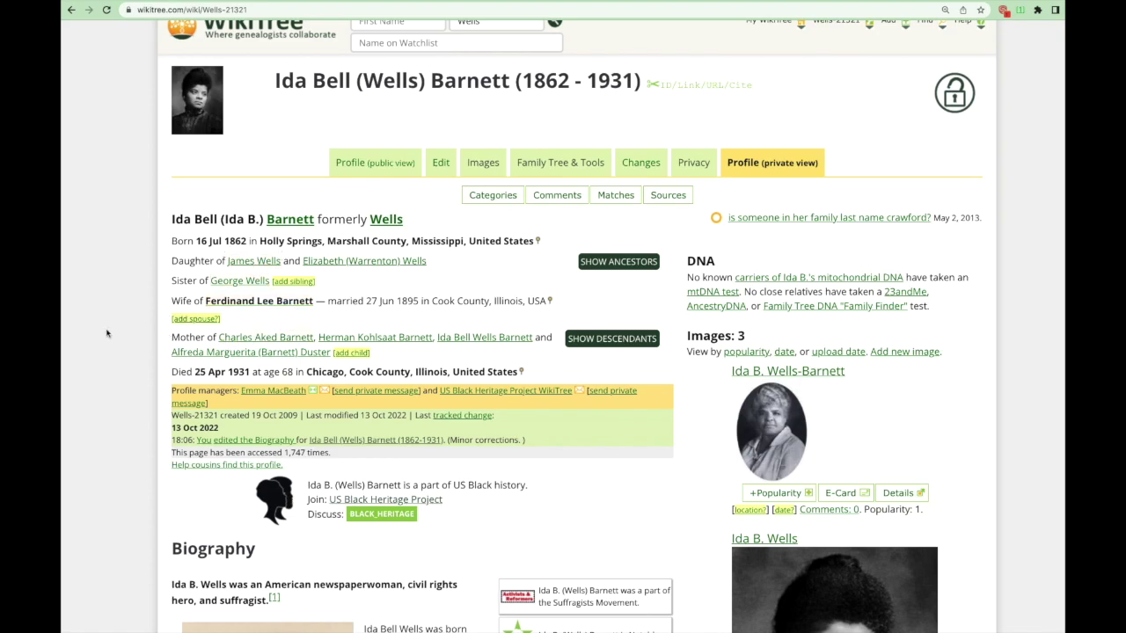
{"action": "scroll", "coordinate": [202, 348], "scroll_direction": "down", "scroll_amount": 1}
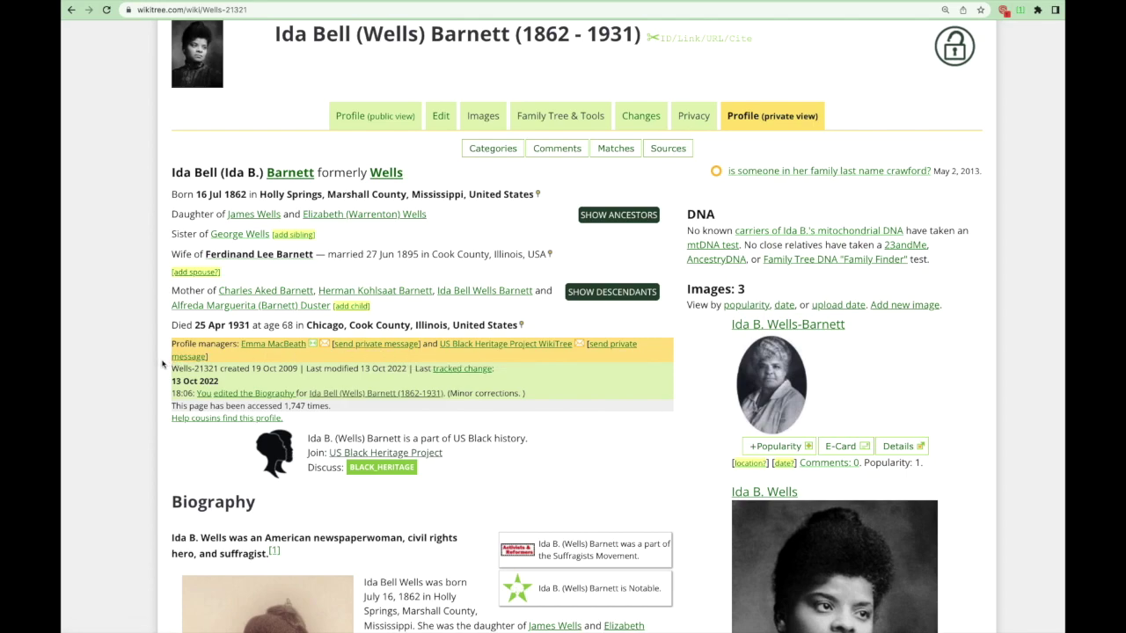
{"action": "left_click_drag", "start_coordinate": [217, 369], "coordinate": [164, 369]}
{"action": "left_click_drag", "start_coordinate": [218, 369], "coordinate": [300, 369]}
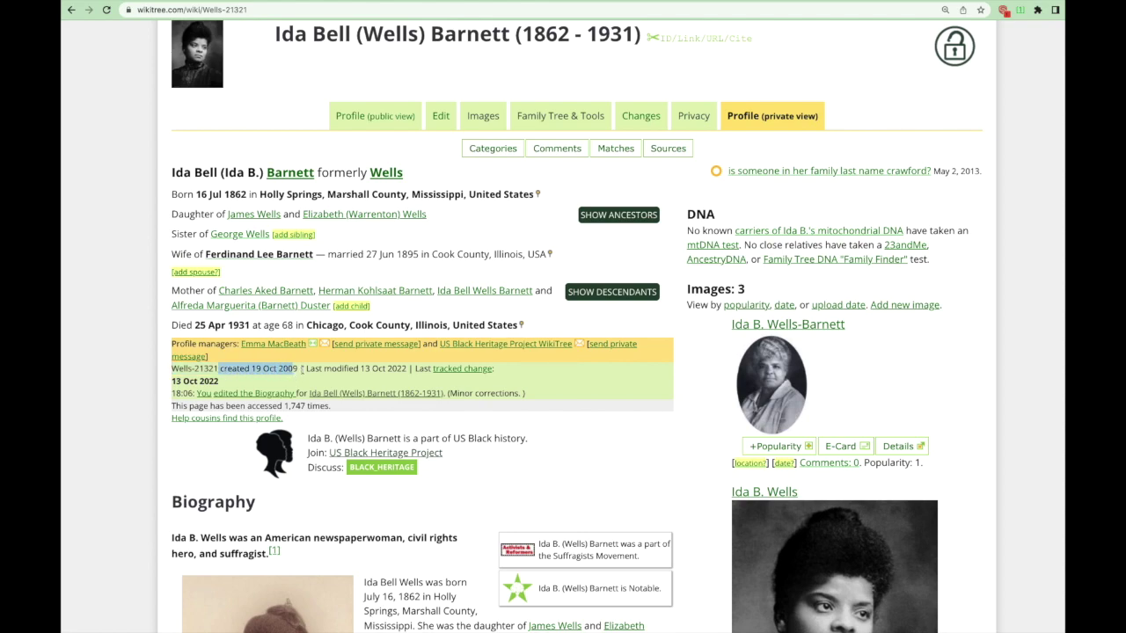
{"action": "left_click", "coordinate": [405, 370]}
{"action": "left_click_drag", "start_coordinate": [405, 371], "coordinate": [303, 369]}
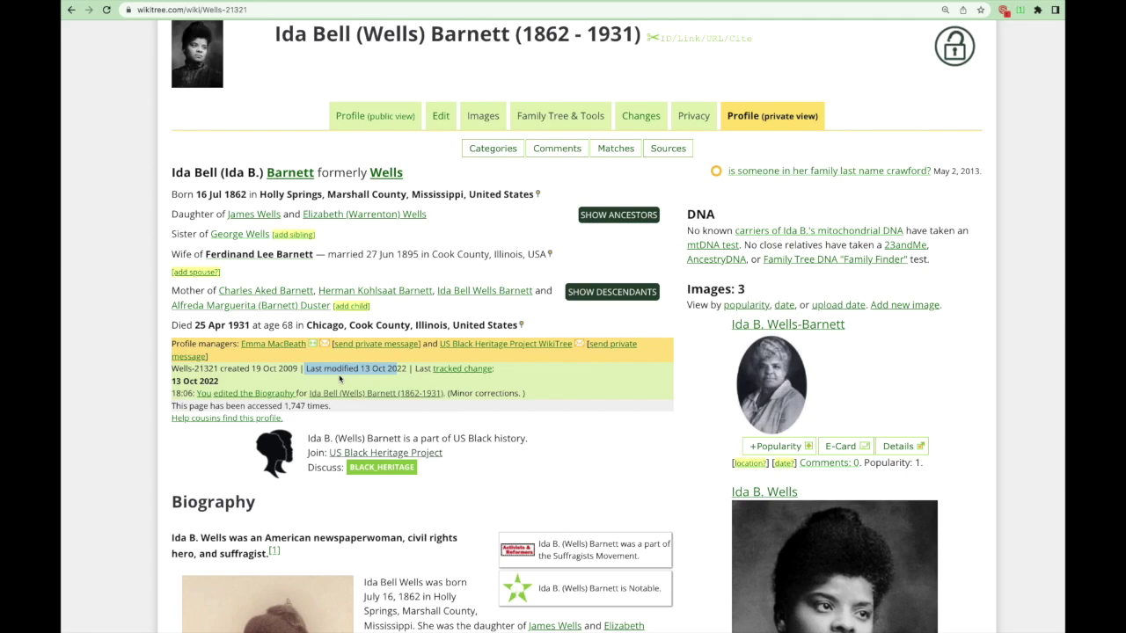
{"action": "left_click", "coordinate": [248, 381]}
- Open the image page for the Ida B. Wells-Barnett photo from the Images panel
{"action": "scroll", "coordinate": [696, 367], "scroll_direction": "down", "scroll_amount": 3}
{"action": "scroll", "coordinate": [696, 368], "scroll_direction": "down", "scroll_amount": 3}
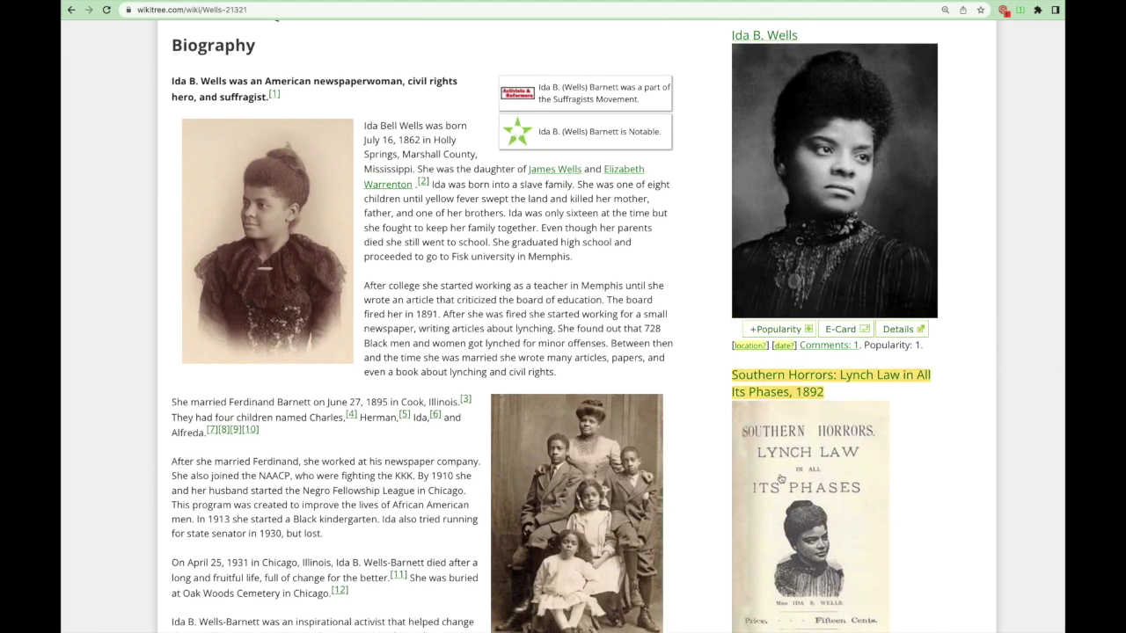
{"action": "scroll", "coordinate": [779, 466], "scroll_direction": "down", "scroll_amount": 4}
{"action": "scroll", "coordinate": [780, 472], "scroll_direction": "up", "scroll_amount": 5}
{"action": "scroll", "coordinate": [780, 473], "scroll_direction": "up", "scroll_amount": 5}
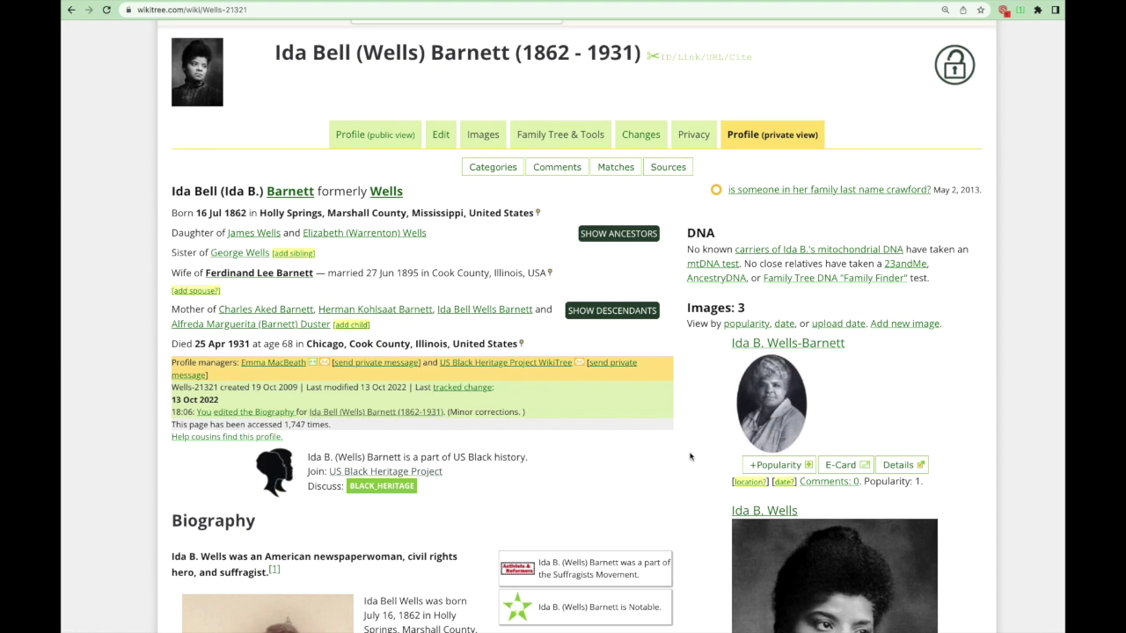
{"action": "left_click", "coordinate": [777, 419]}
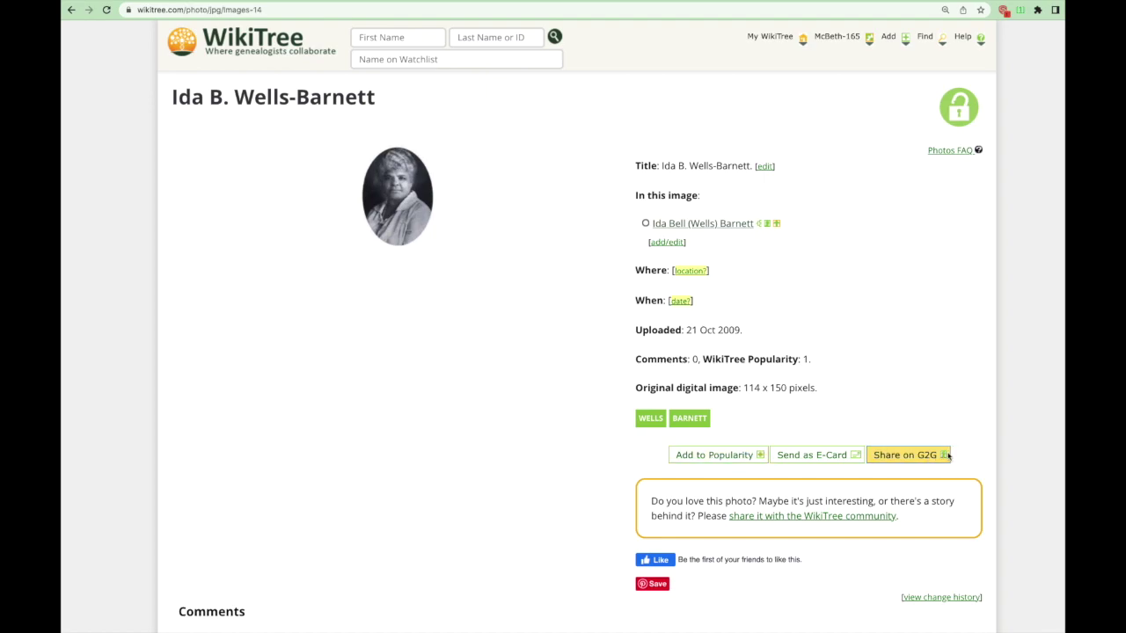
{"action": "left_click", "coordinate": [901, 455]}
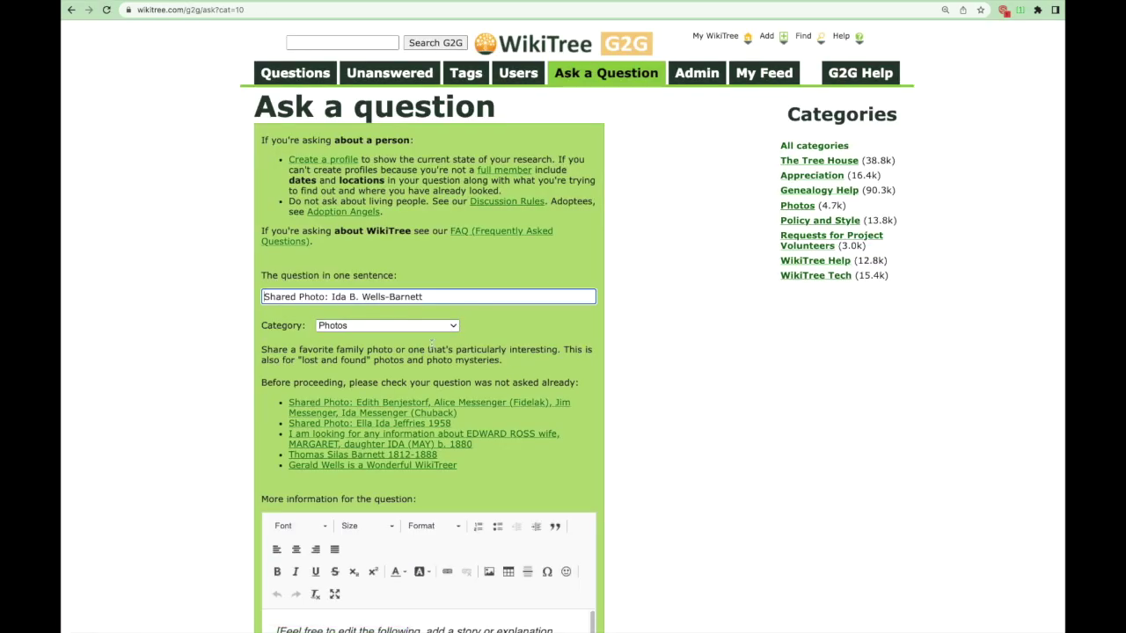
{"action": "scroll", "coordinate": [166, 307], "scroll_direction": "down", "scroll_amount": 1}
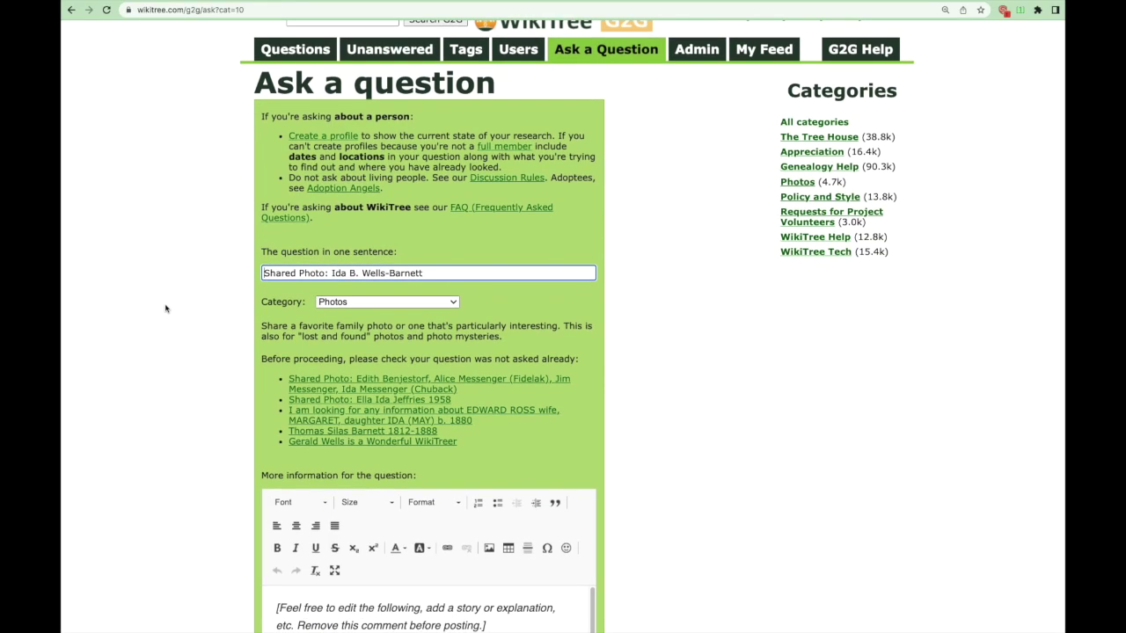
{"action": "scroll", "coordinate": [182, 313], "scroll_direction": "down", "scroll_amount": 1}
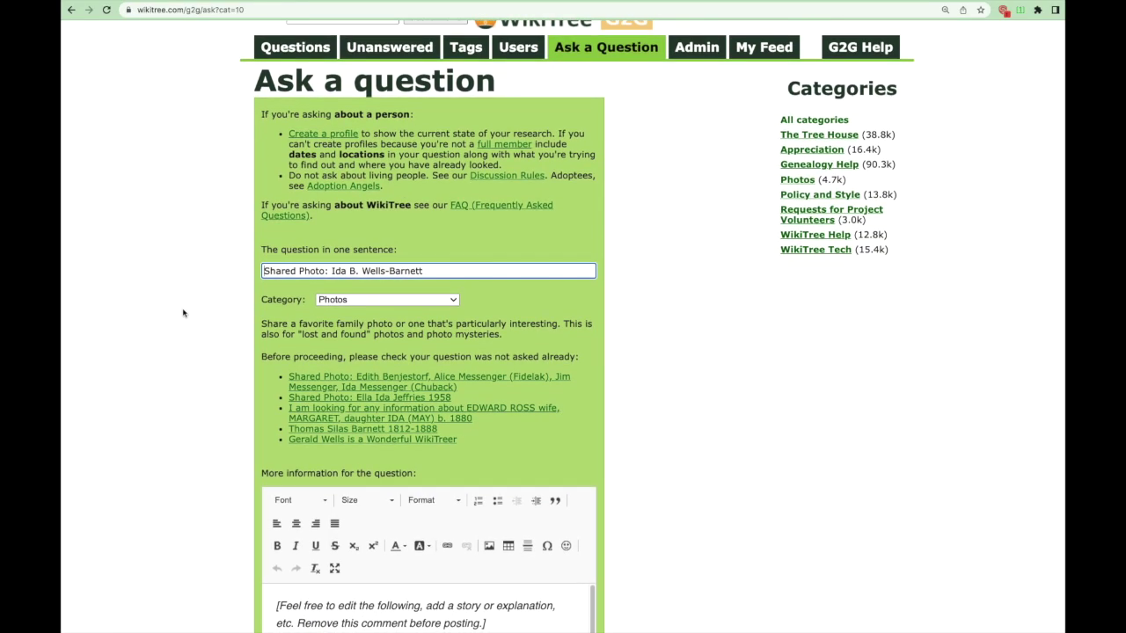
{"action": "scroll", "coordinate": [183, 313], "scroll_direction": "down", "scroll_amount": 5}
{"action": "left_click_drag", "start_coordinate": [498, 490], "coordinate": [271, 463]}
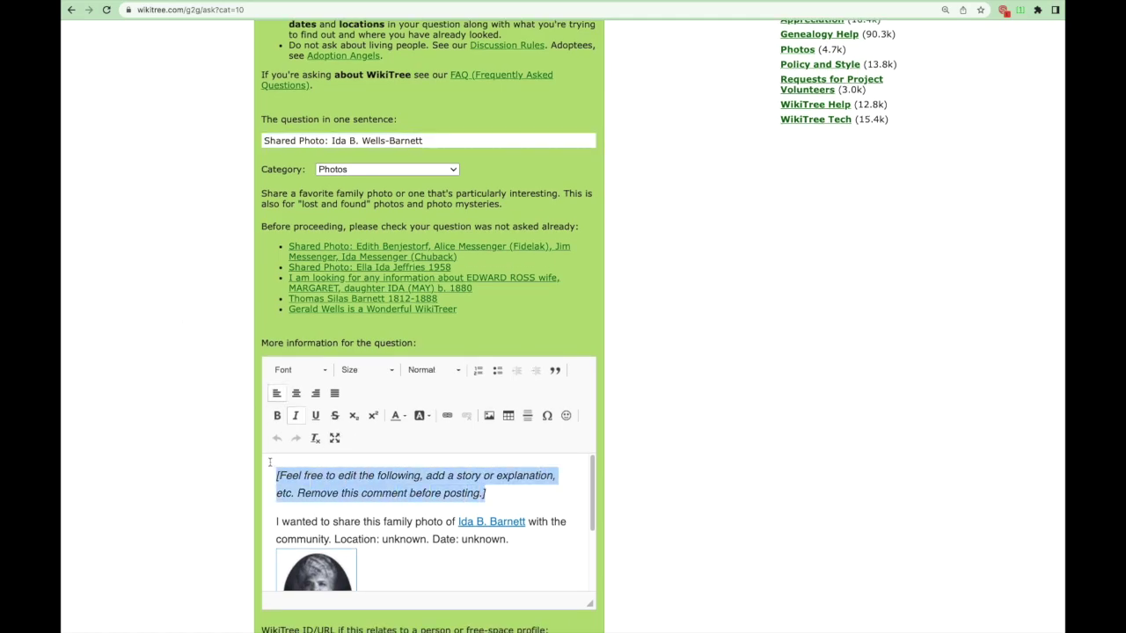
{"action": "scroll", "coordinate": [261, 466], "scroll_direction": "down", "scroll_amount": 3}
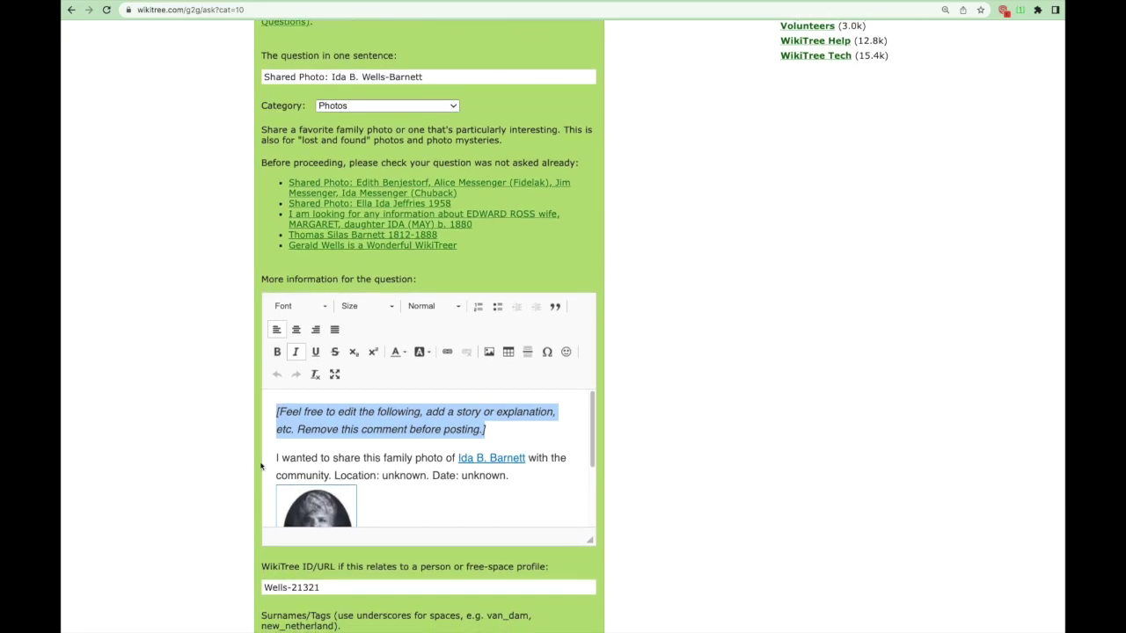
{"action": "left_click_drag", "start_coordinate": [332, 376], "coordinate": [244, 382]}
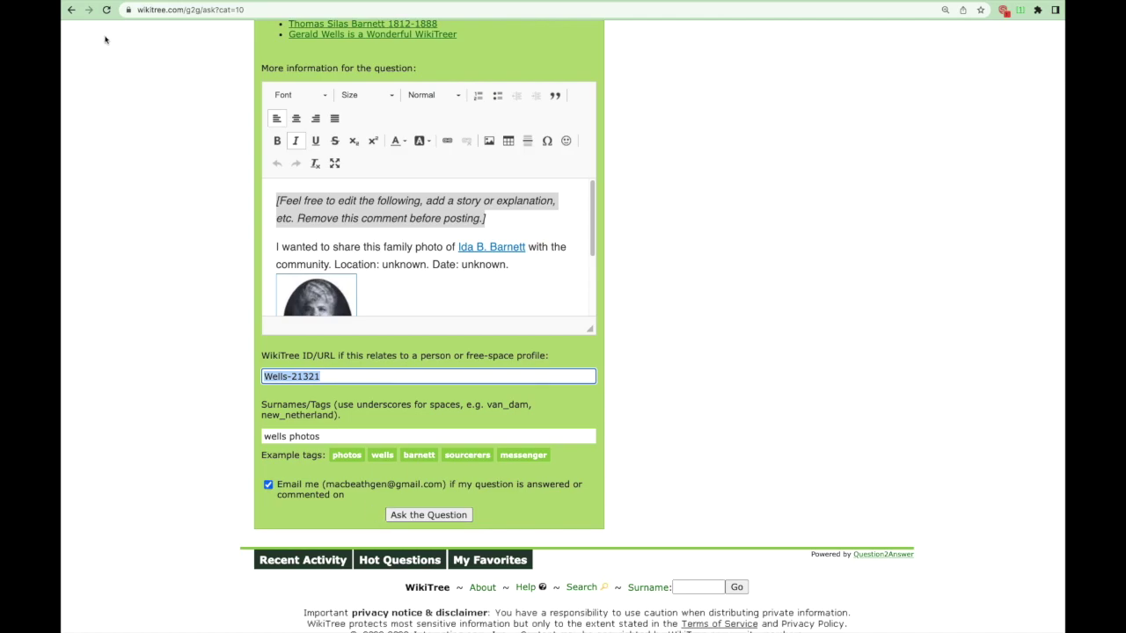
{"action": "left_click", "coordinate": [71, 10]}
{"action": "left_click", "coordinate": [71, 10]}
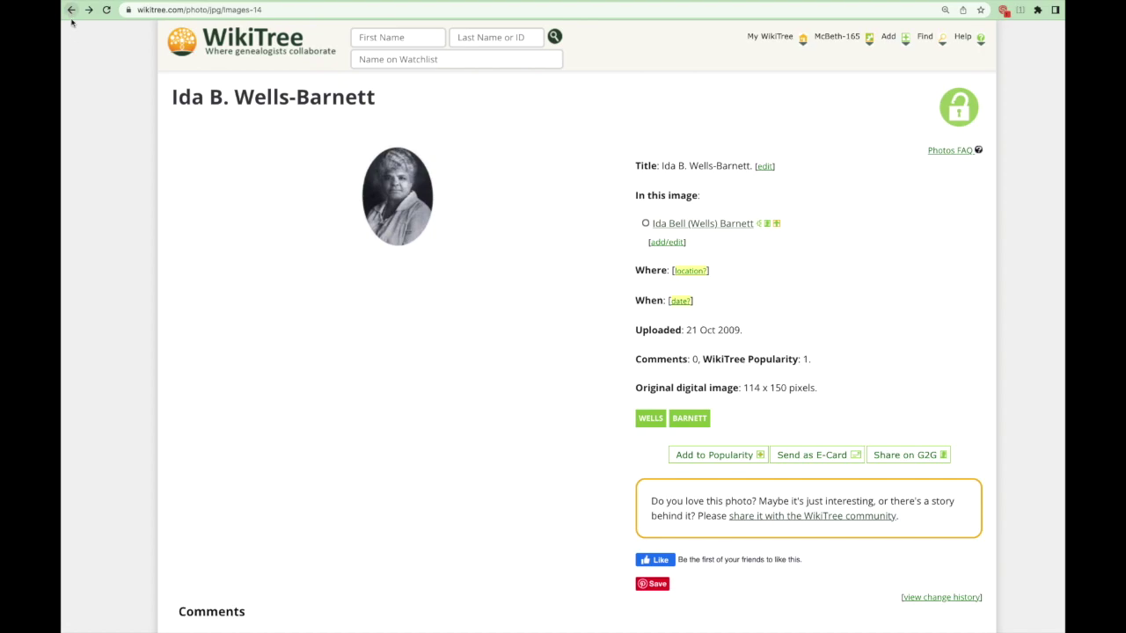
- Back on the profile, view the US Black Heritage Project page in a new tab, then return
{"action": "left_click", "coordinate": [71, 9]}
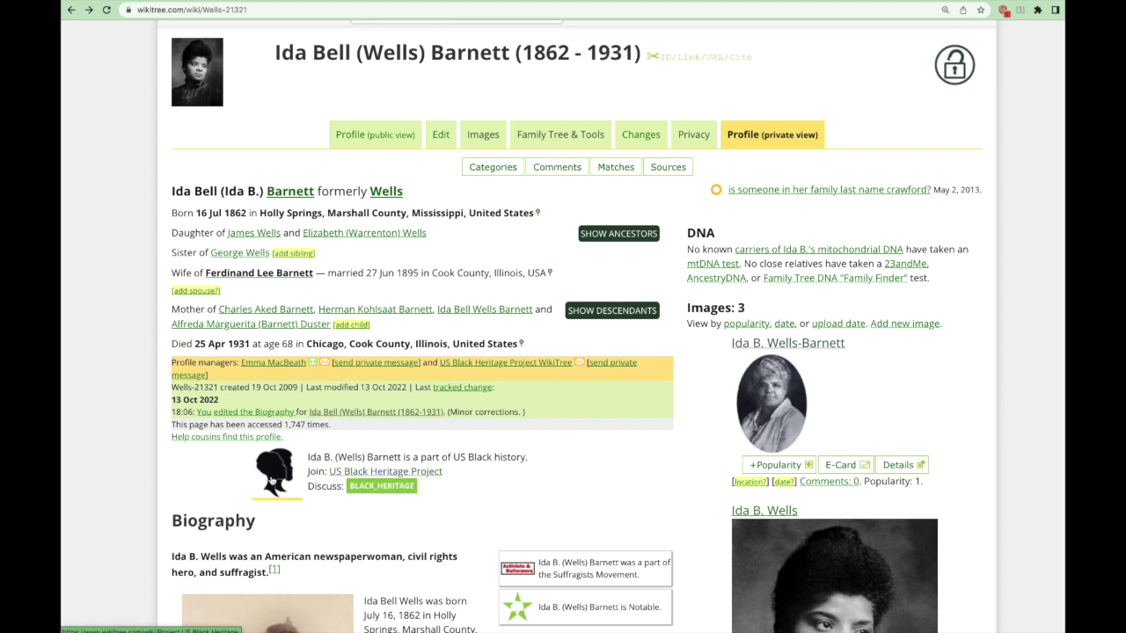
{"action": "right_click", "coordinate": [379, 472]}
{"action": "left_click", "coordinate": [392, 473]}
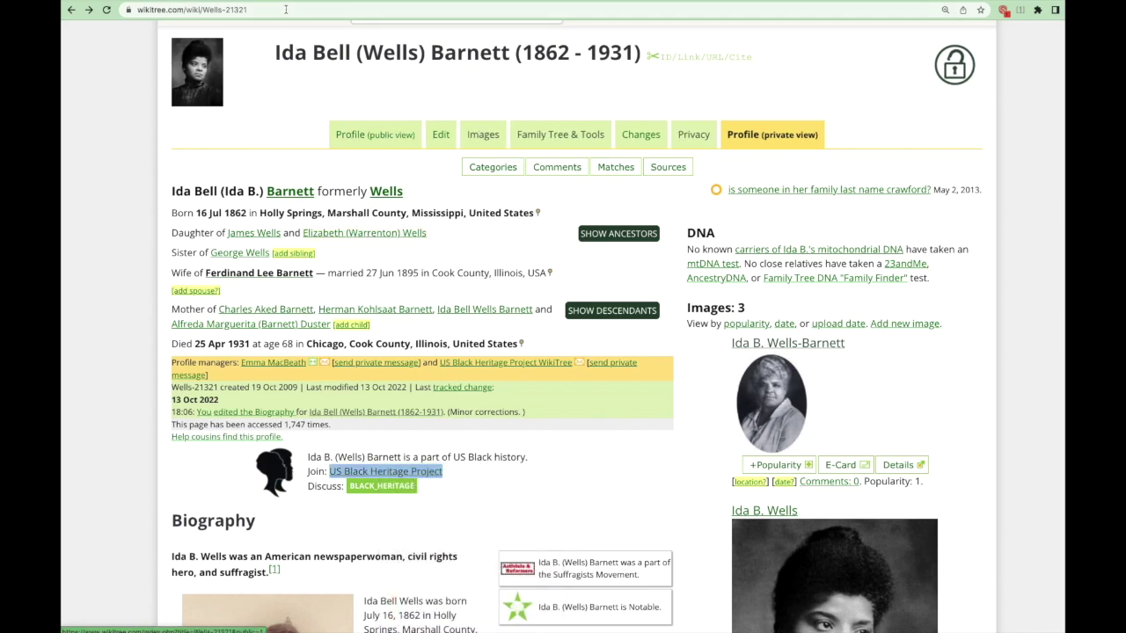
{"action": "key", "text": "ctrl+Tab"}
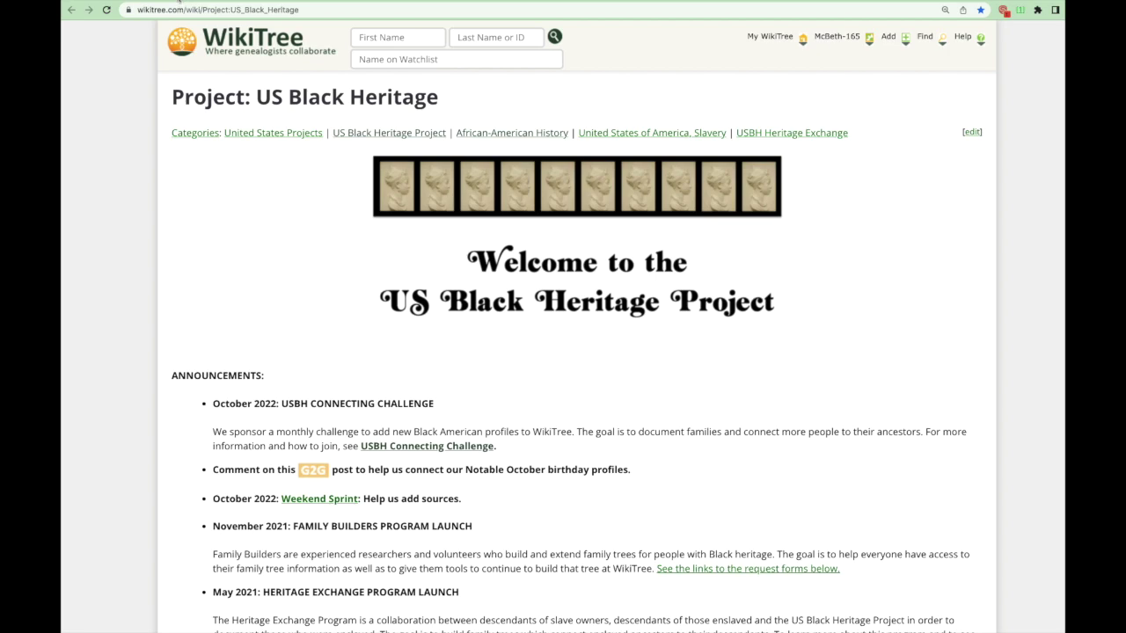
{"action": "left_click", "coordinate": [180, 5]}
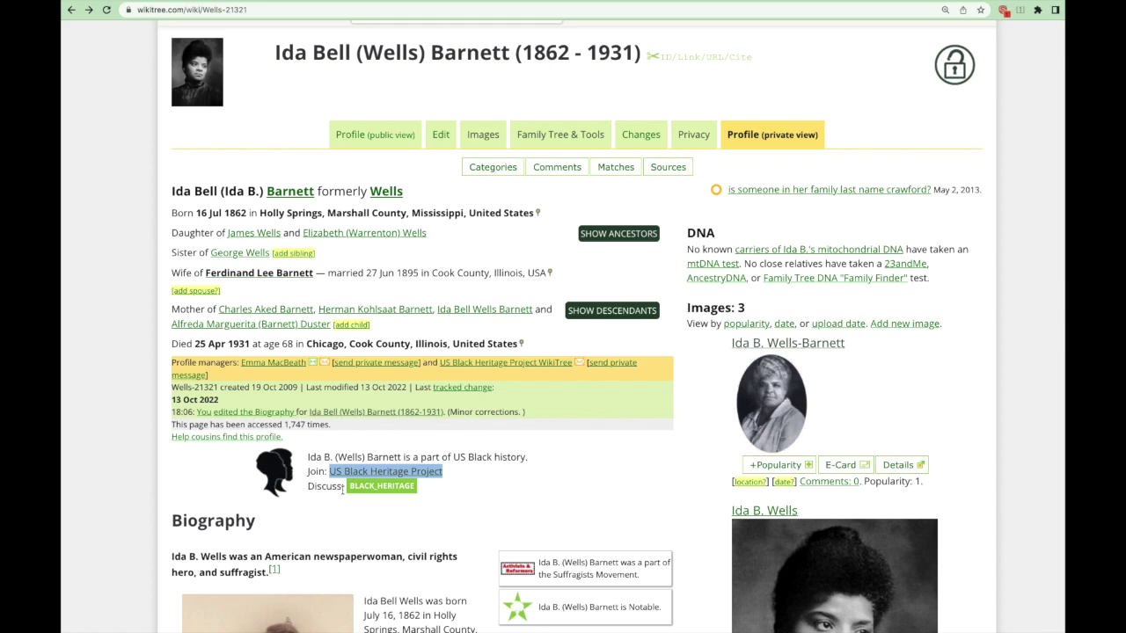
{"action": "scroll", "coordinate": [611, 458], "scroll_direction": "down", "scroll_amount": 3}
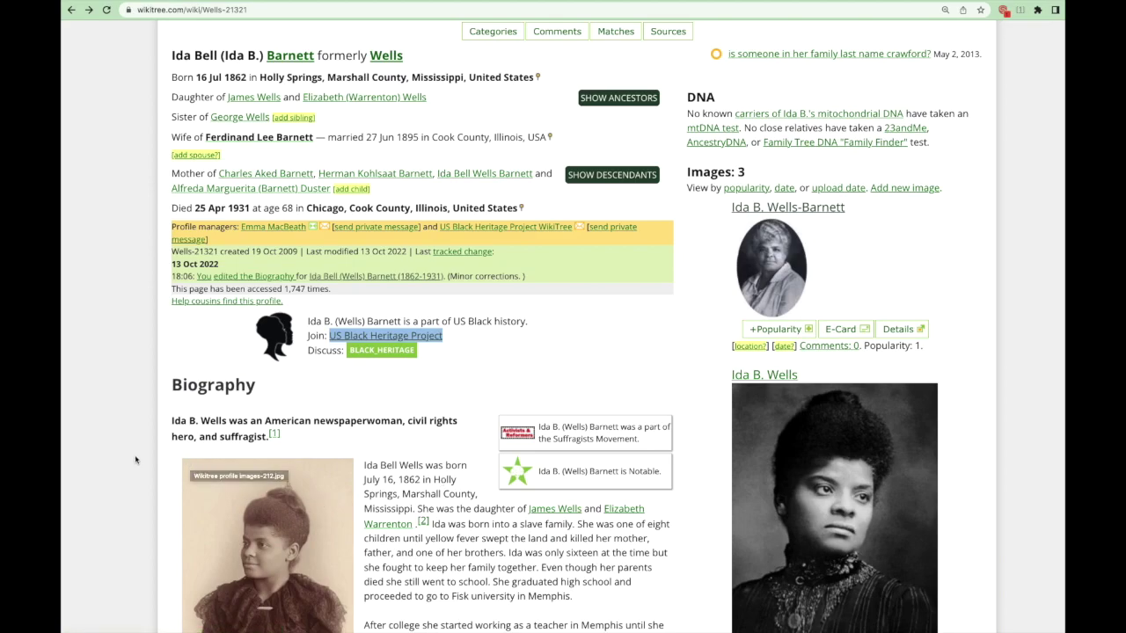
{"action": "scroll", "coordinate": [138, 459], "scroll_direction": "down", "scroll_amount": 5}
{"action": "scroll", "coordinate": [136, 458], "scroll_direction": "down", "scroll_amount": 4}
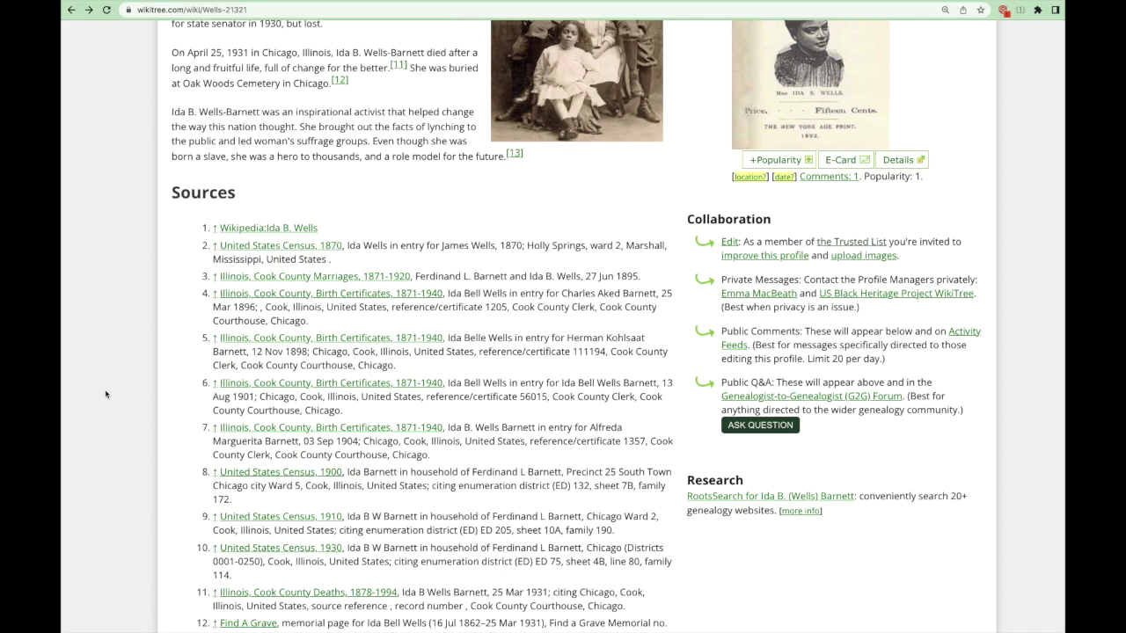
{"action": "scroll", "coordinate": [186, 401], "scroll_direction": "down", "scroll_amount": 3}
{"action": "scroll", "coordinate": [187, 402], "scroll_direction": "down", "scroll_amount": 5}
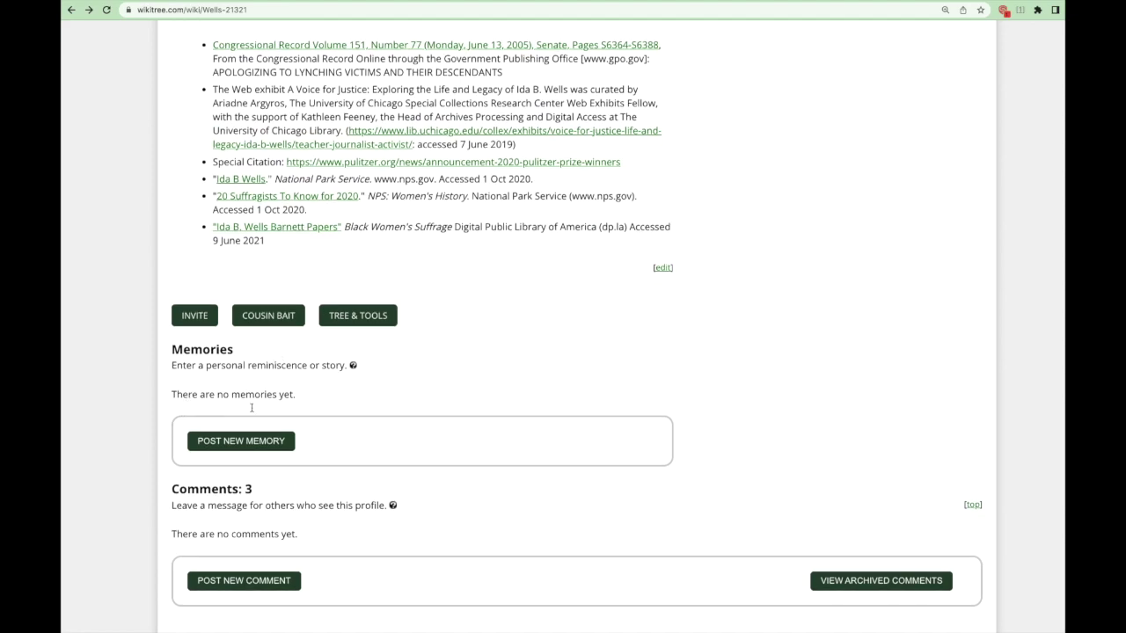
{"action": "left_click", "coordinate": [250, 445]}
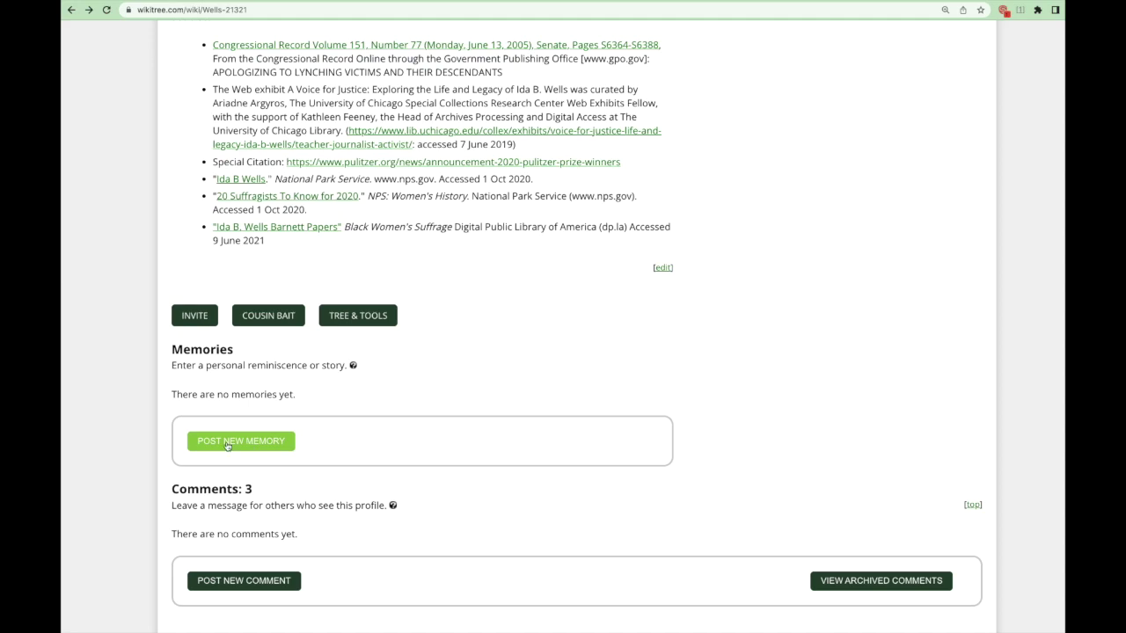
{"action": "scroll", "coordinate": [227, 446], "scroll_direction": "down", "scroll_amount": 3}
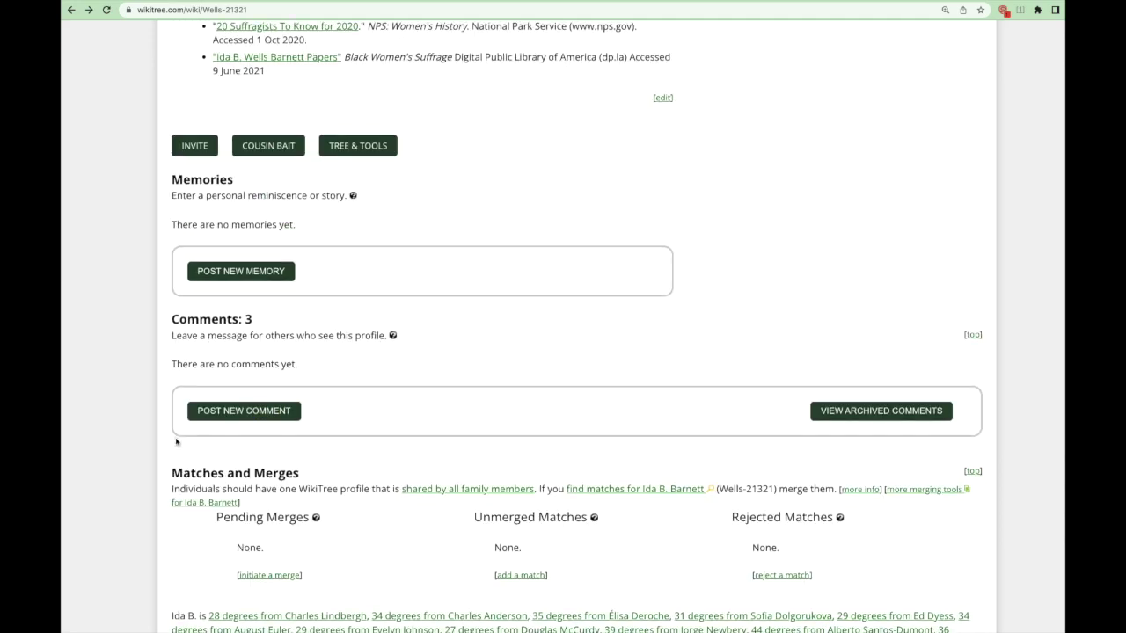